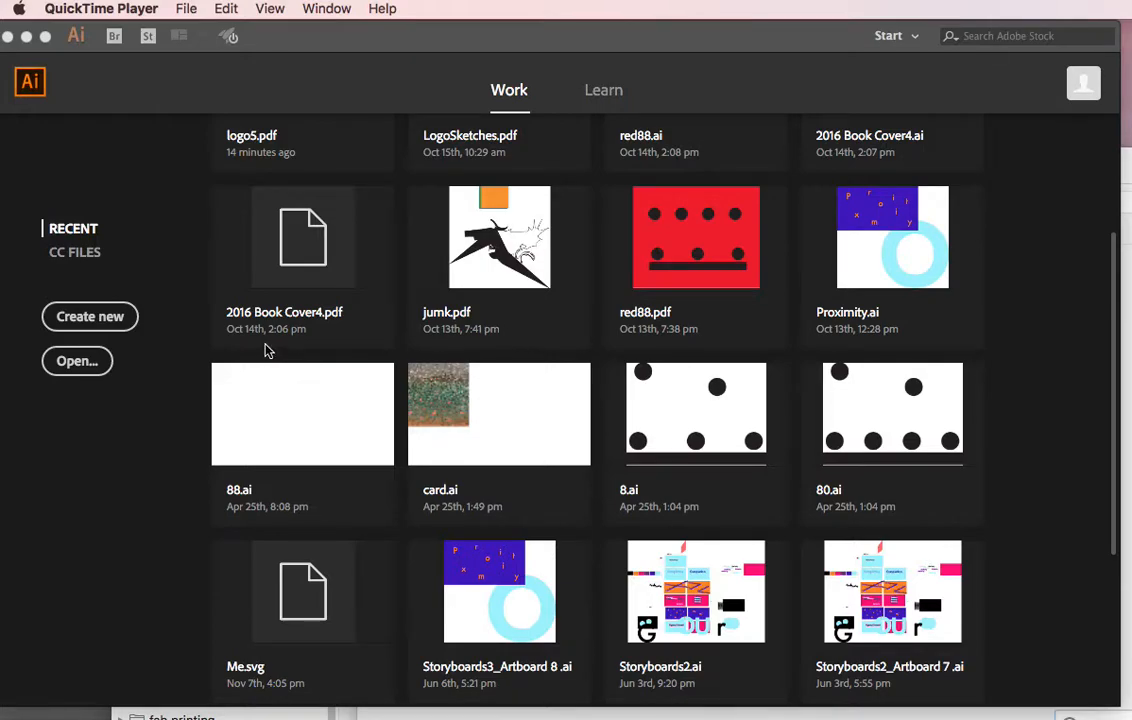
# Create a new 3.5 x 2 in landscape document with two artboards.
pyautogui.click(99, 319)
pyautogui.click(100, 325)
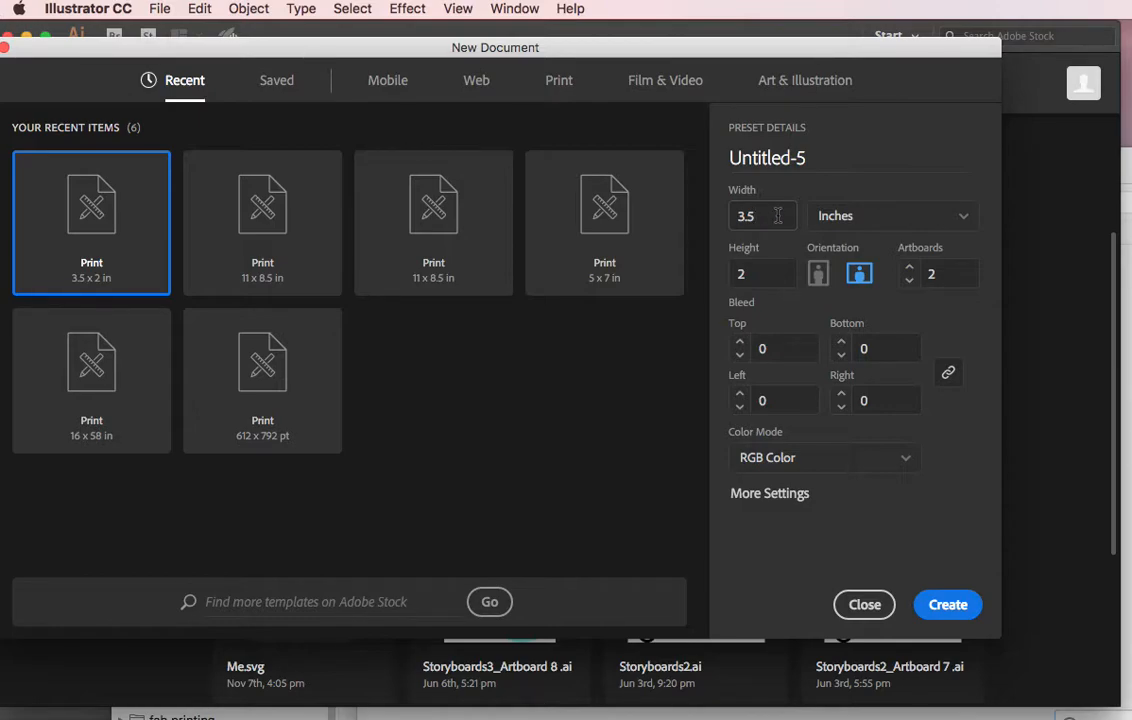
pyautogui.click(820, 282)
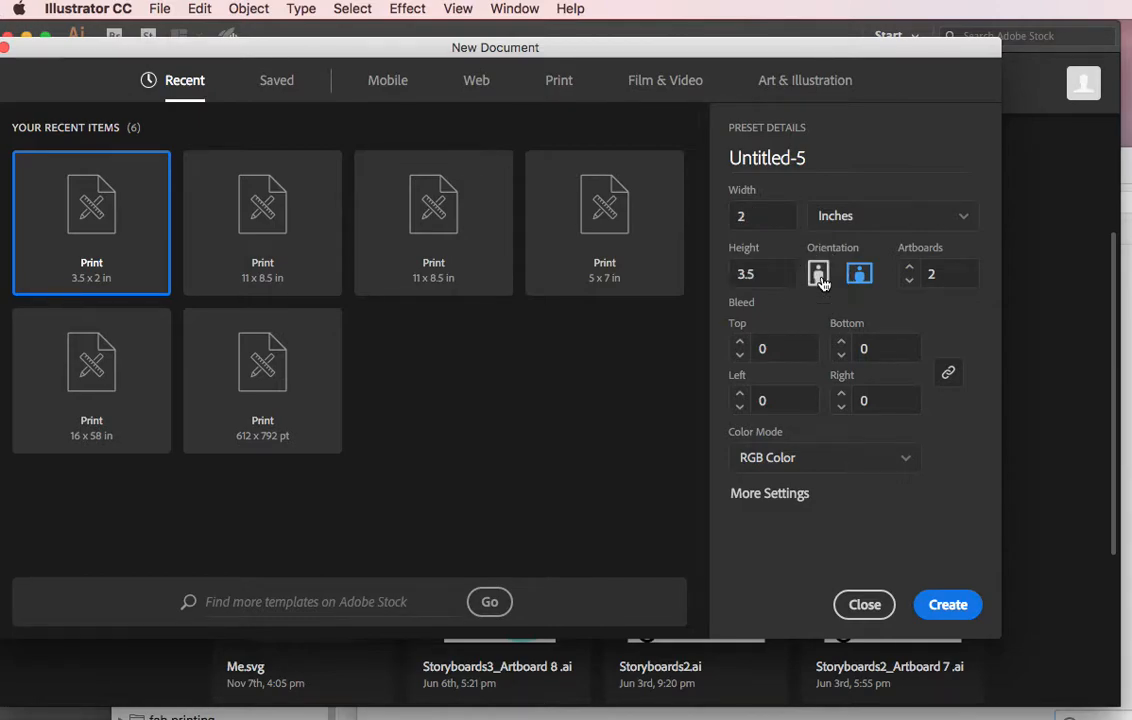
pyautogui.click(857, 279)
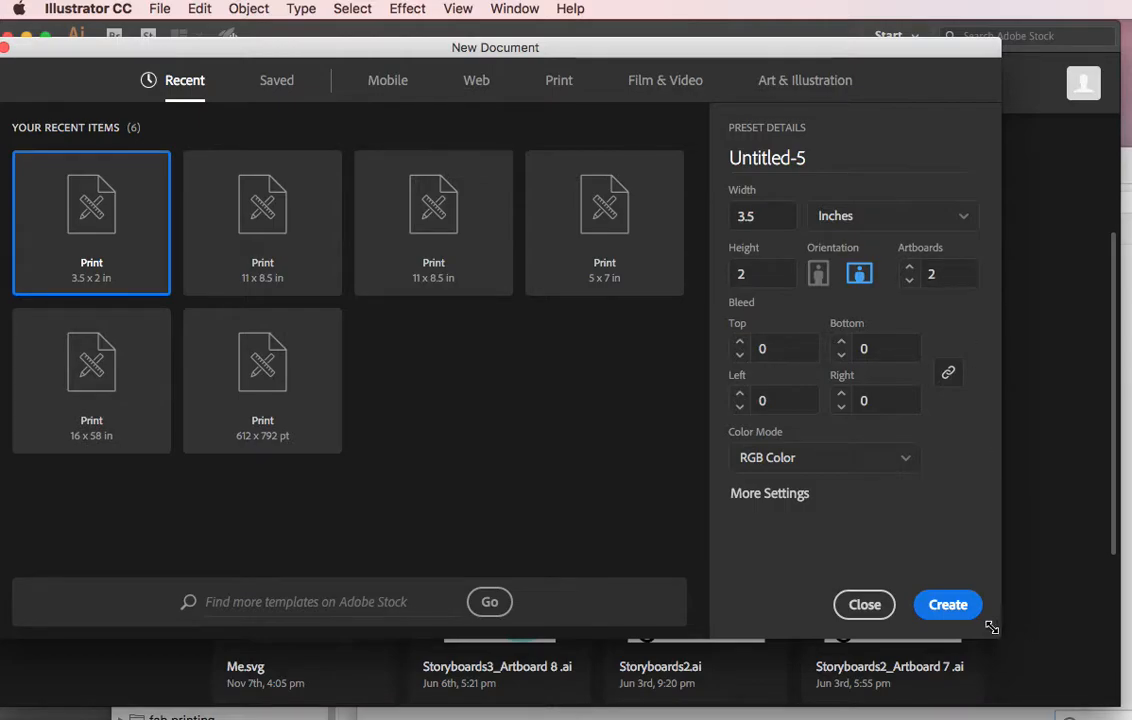
pyautogui.click(955, 605)
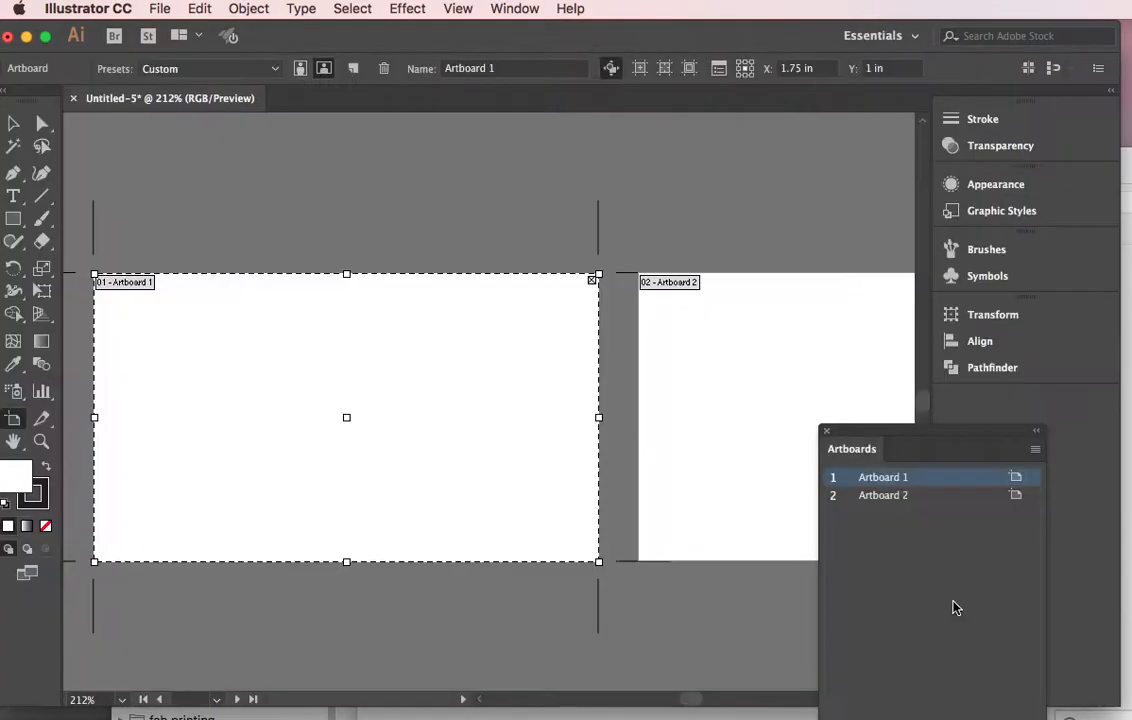
# Move the Artboards panel down to the lower corner of the workspace.
pyautogui.press('space')
pyautogui.press('super+space')
pyautogui.keyDown('alt'); pyautogui.click(628, 508); pyautogui.keyUp('alt')
pyautogui.keyDown('alt'); pyautogui.click(628, 508); pyautogui.keyUp('alt')
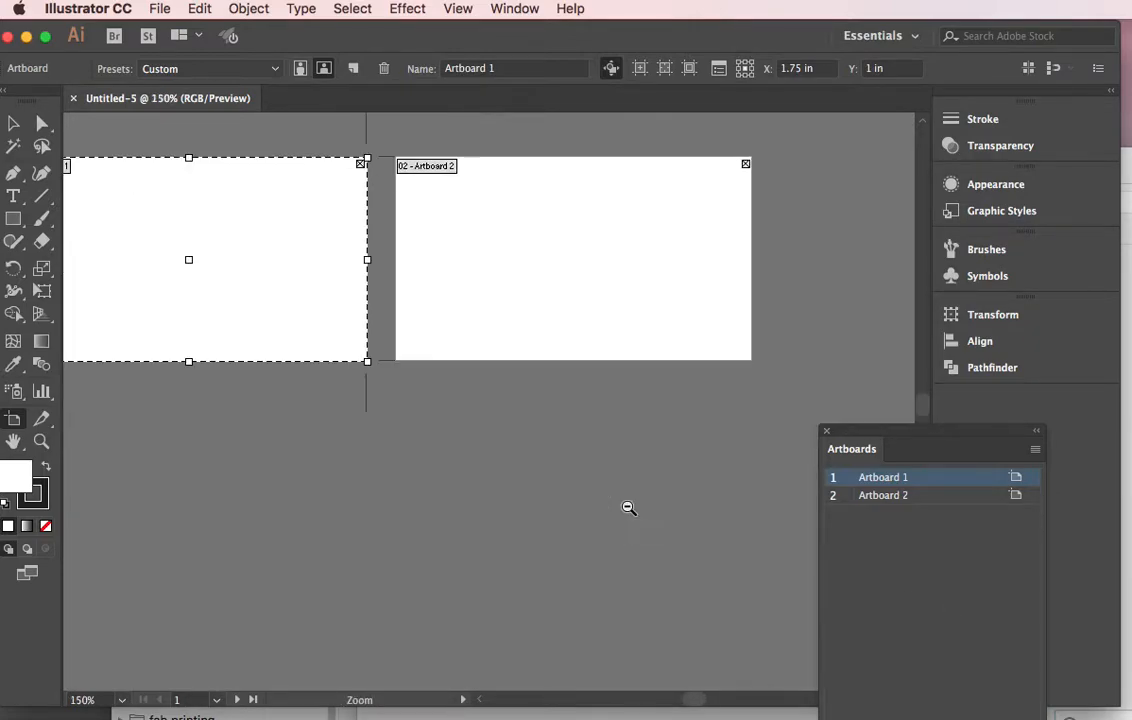
pyautogui.moveTo(612, 358); pyautogui.dragTo(690, 404)
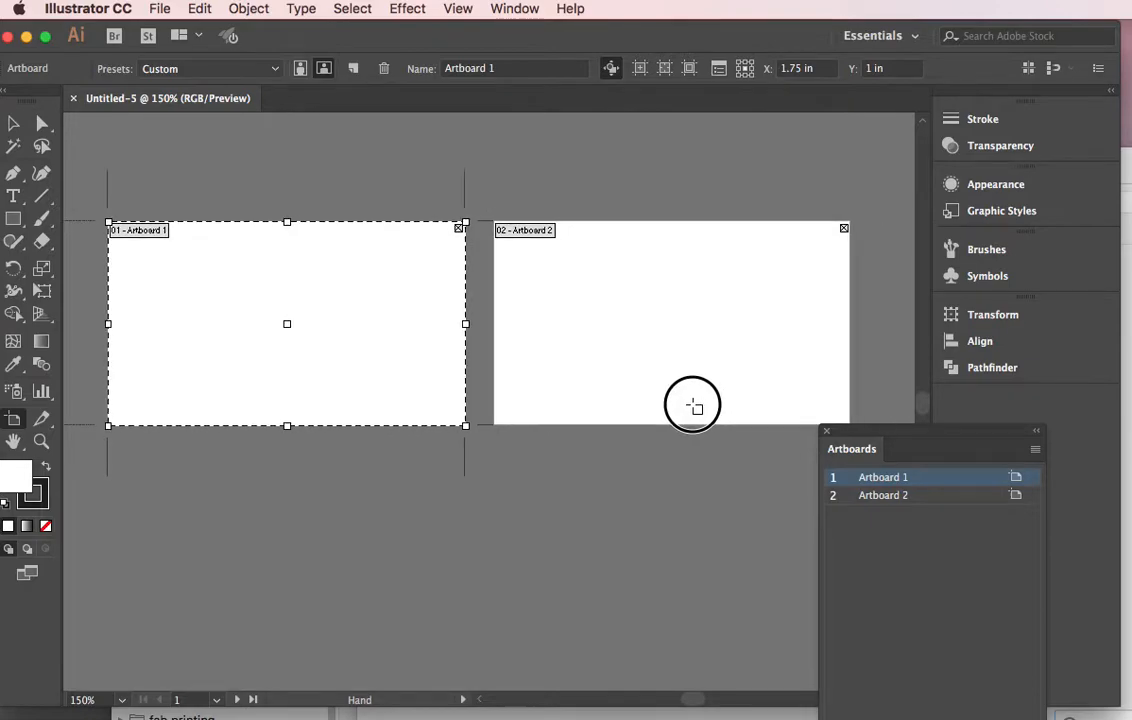
pyautogui.moveTo(878, 437); pyautogui.dragTo(886, 608)
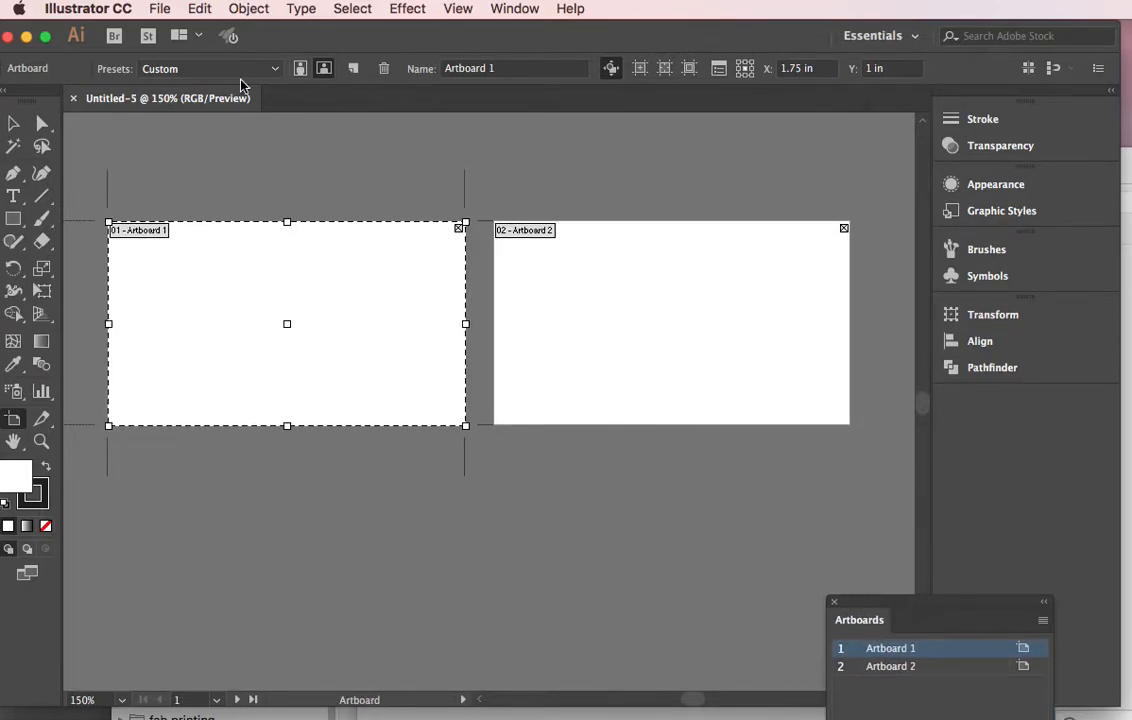
# Switch to the Selection tool and show the rulers.
pyautogui.click(13, 126)
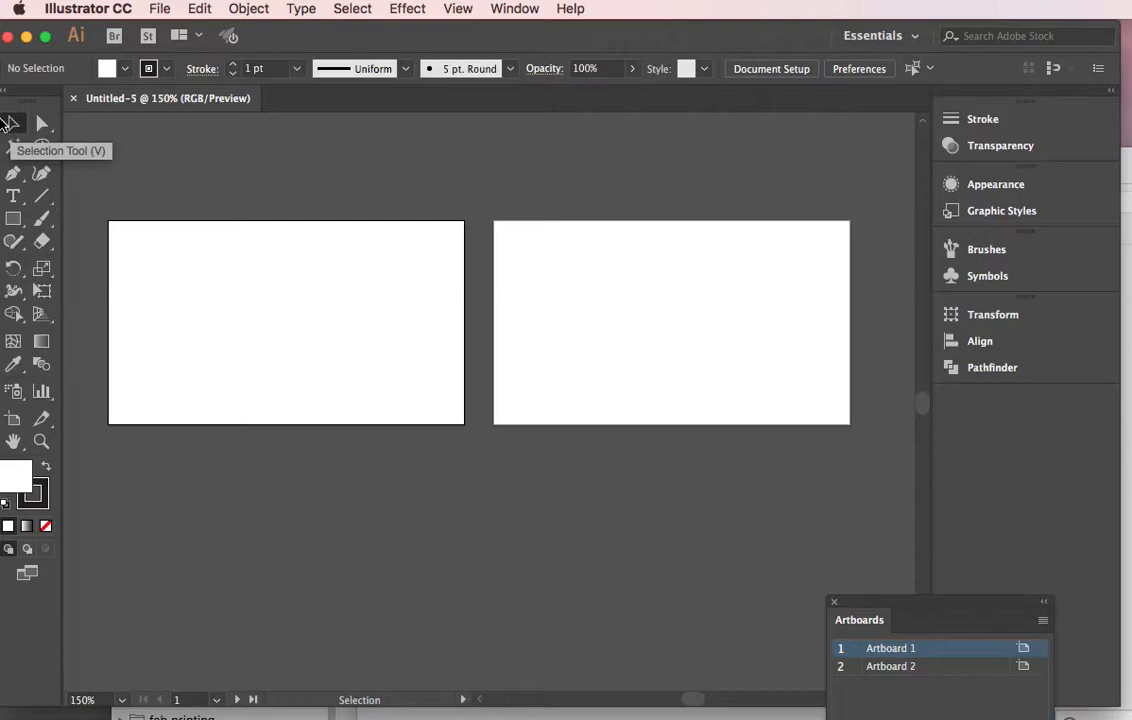
pyautogui.click(458, 9)
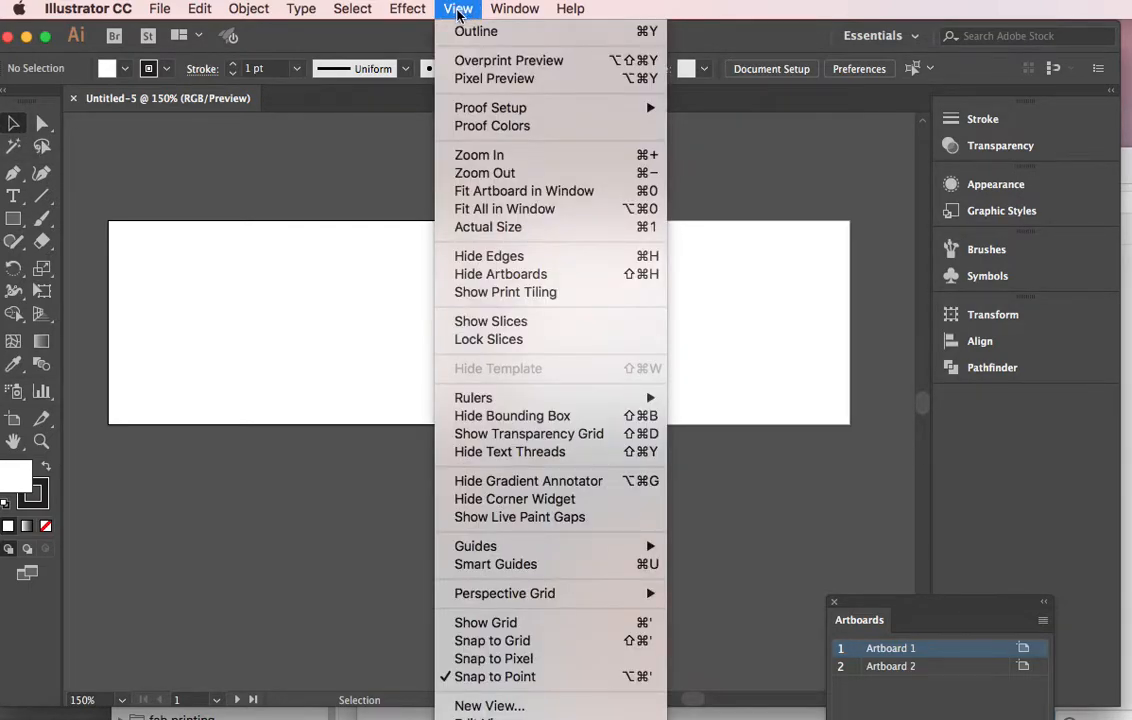
pyautogui.moveTo(507, 398)
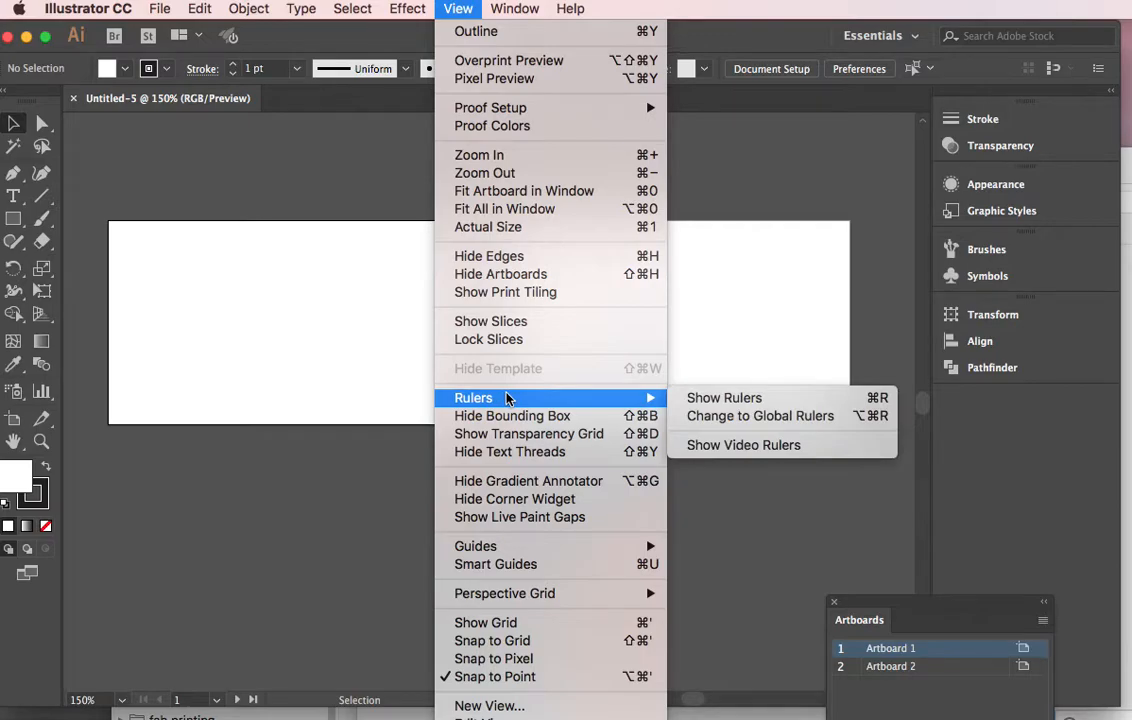
pyautogui.click(739, 402)
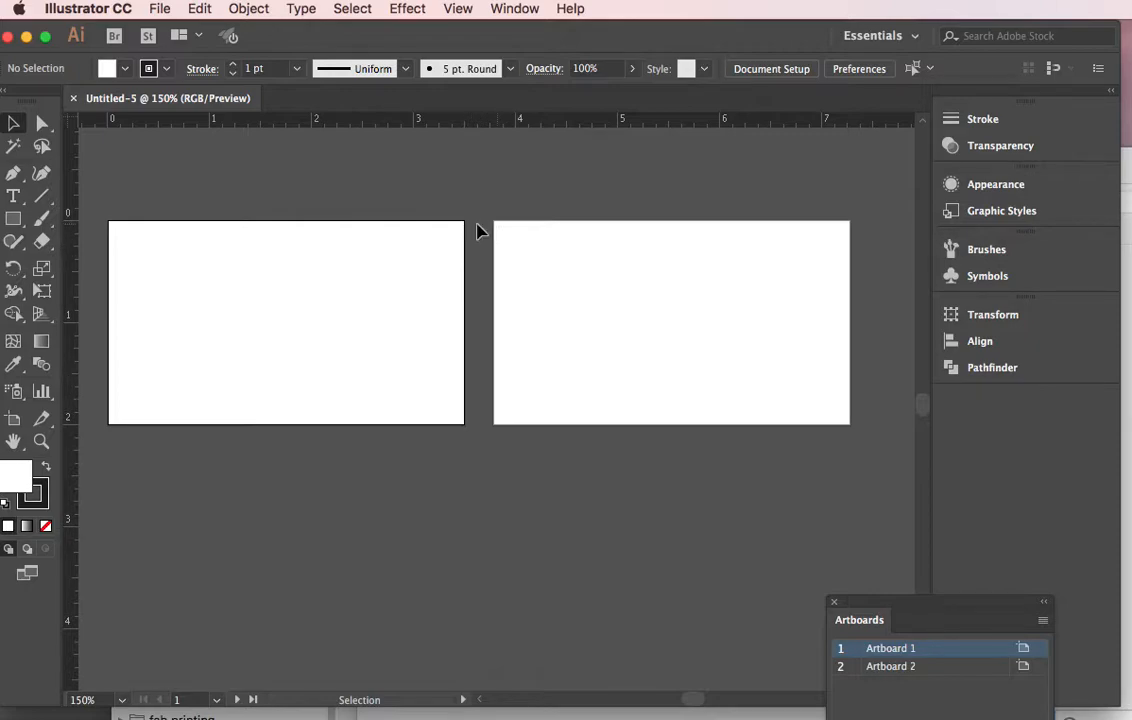
# Try moving the ruler origin to the second artboard's corner and restore it to the first artboard's corner.
pyautogui.moveTo(68, 121); pyautogui.dragTo(68, 121)
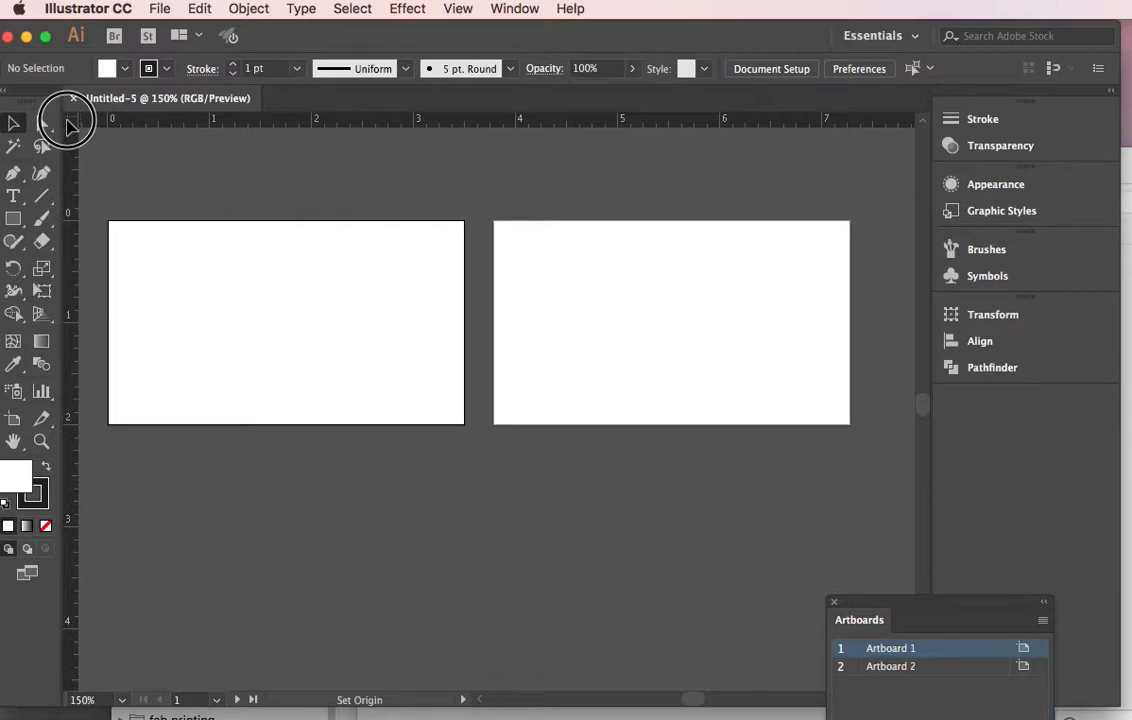
pyautogui.moveTo(70, 124); pyautogui.dragTo(495, 225)
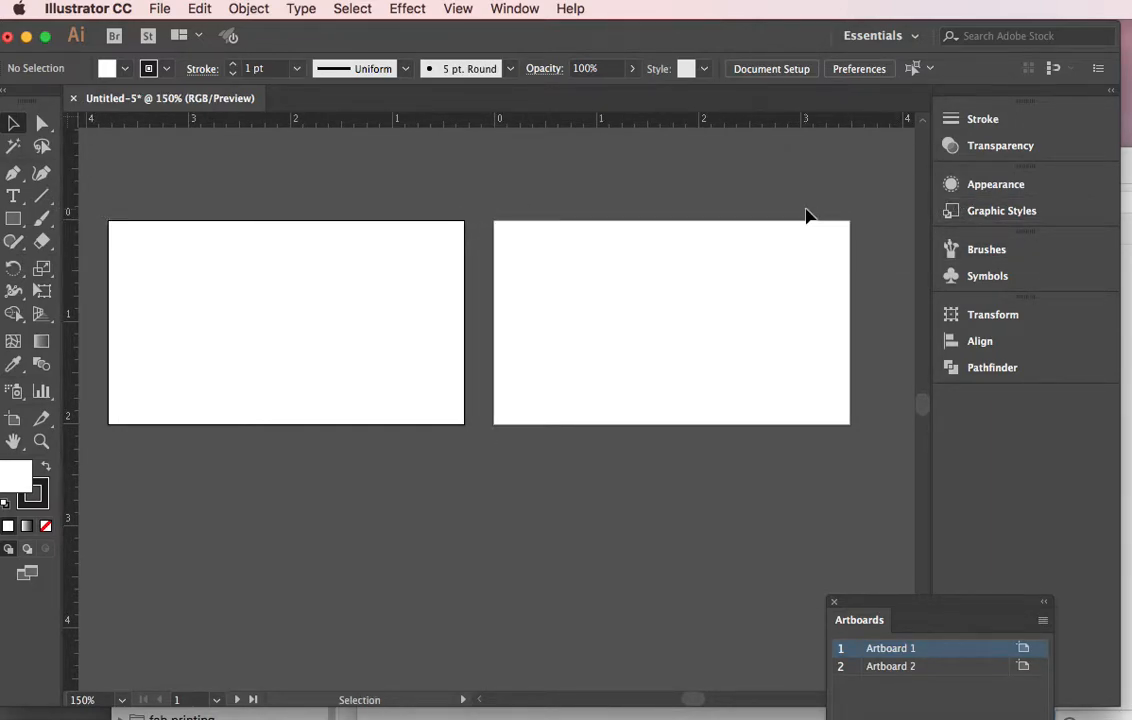
pyautogui.moveTo(73, 121); pyautogui.dragTo(110, 224)
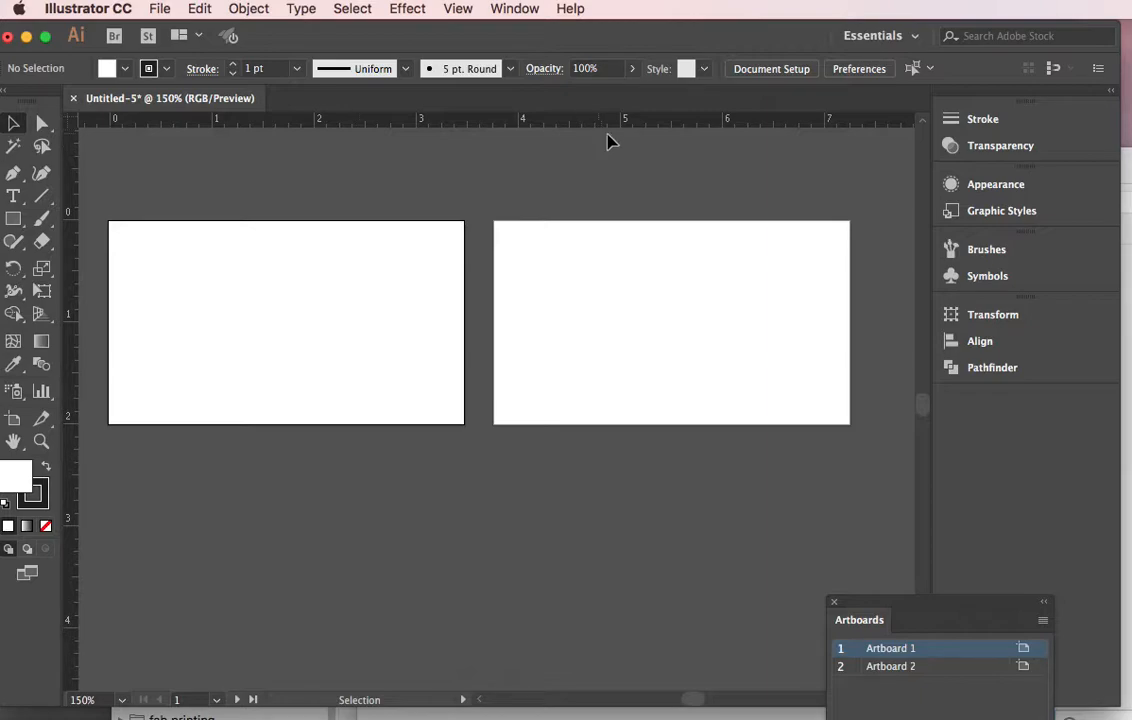
# Pull a horizontal guide about 0.5 in down across both artboards.
pyautogui.click(481, 121)
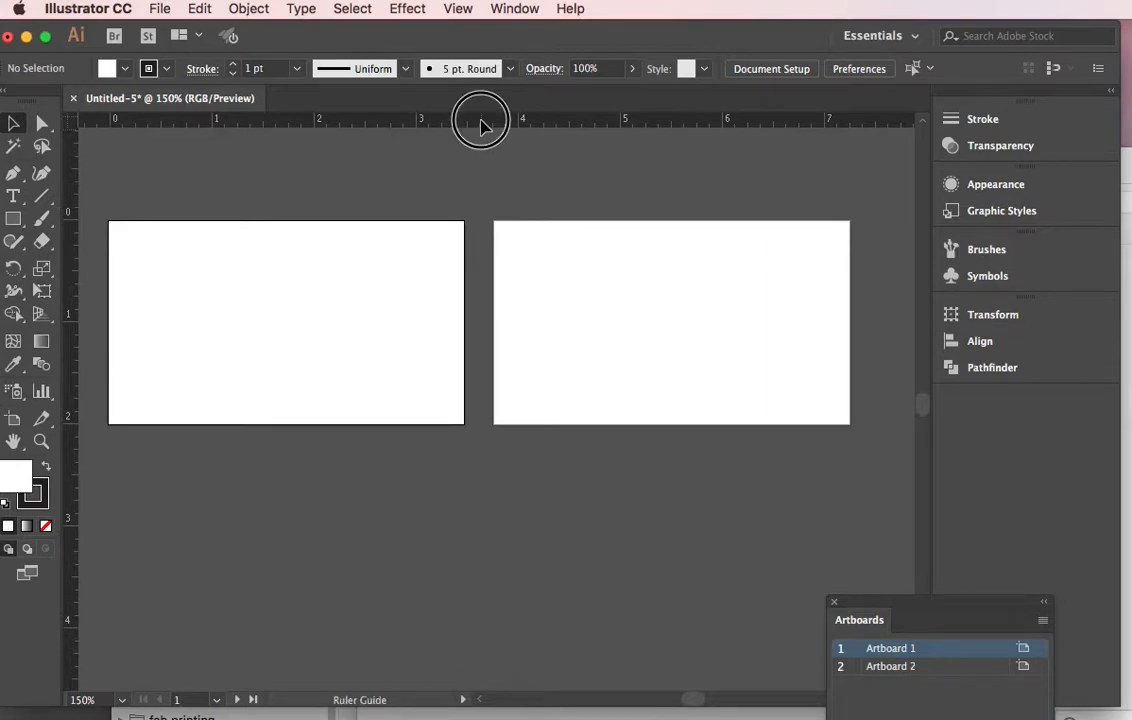
pyautogui.moveTo(481, 121); pyautogui.dragTo(479, 276)
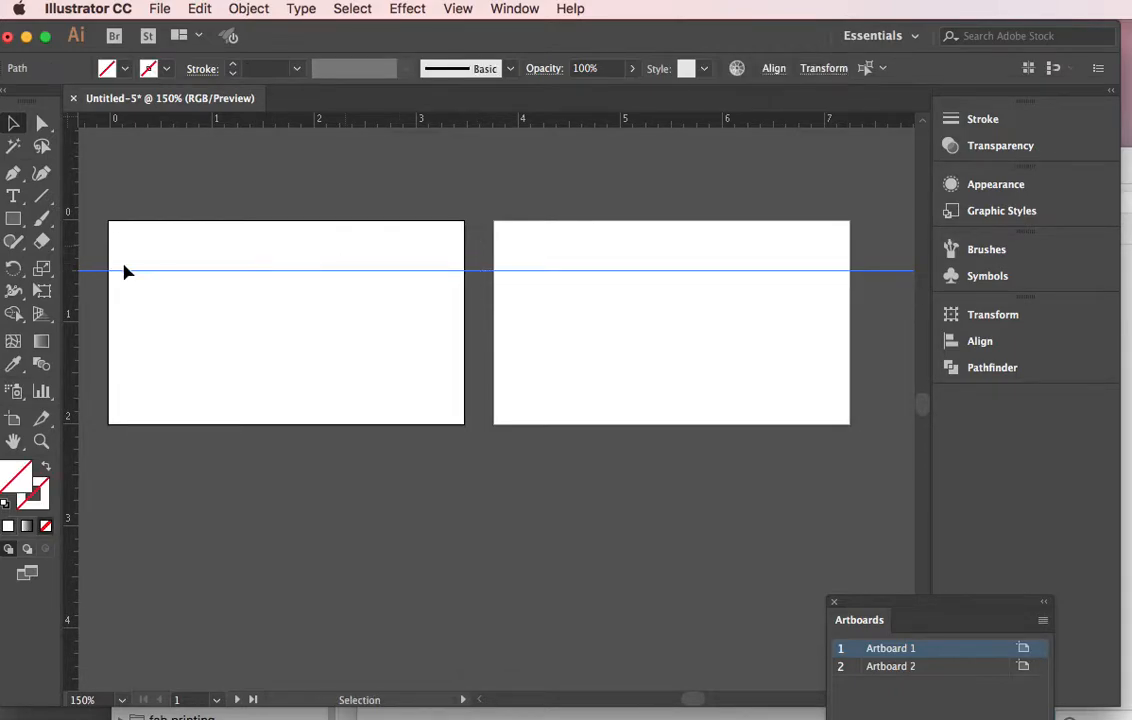
# Pull vertical guides onto the first artboard at about 1 in and 2 in.
pyautogui.click(72, 257)
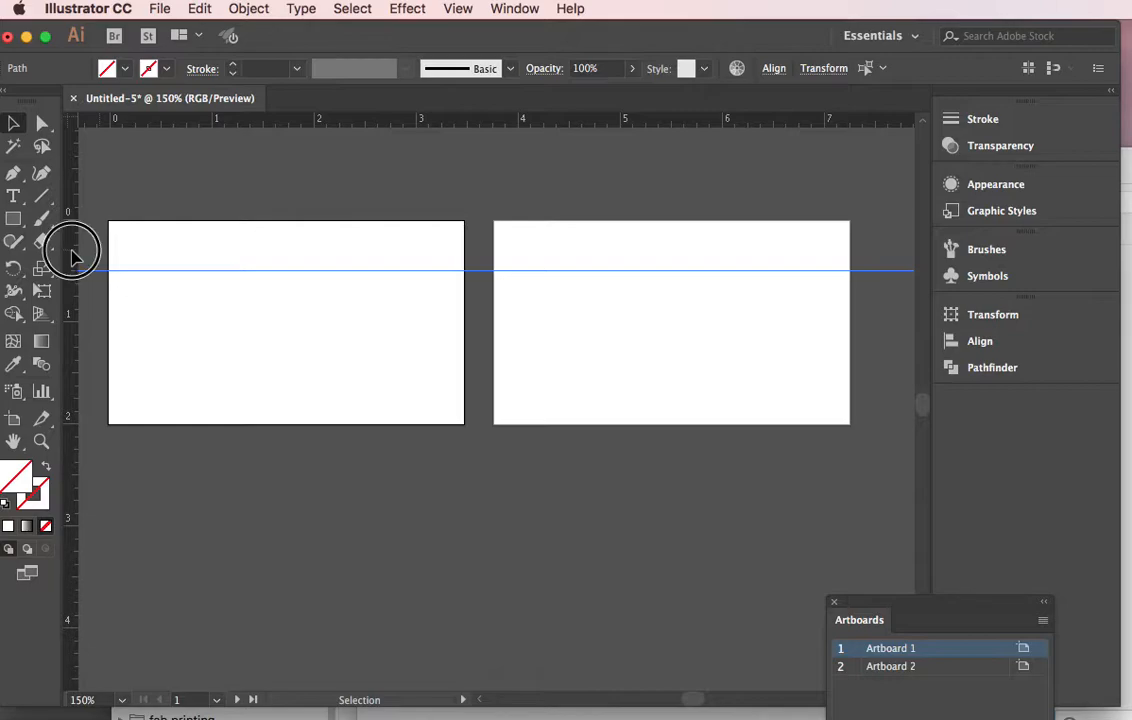
pyautogui.moveTo(72, 252); pyautogui.dragTo(318, 237)
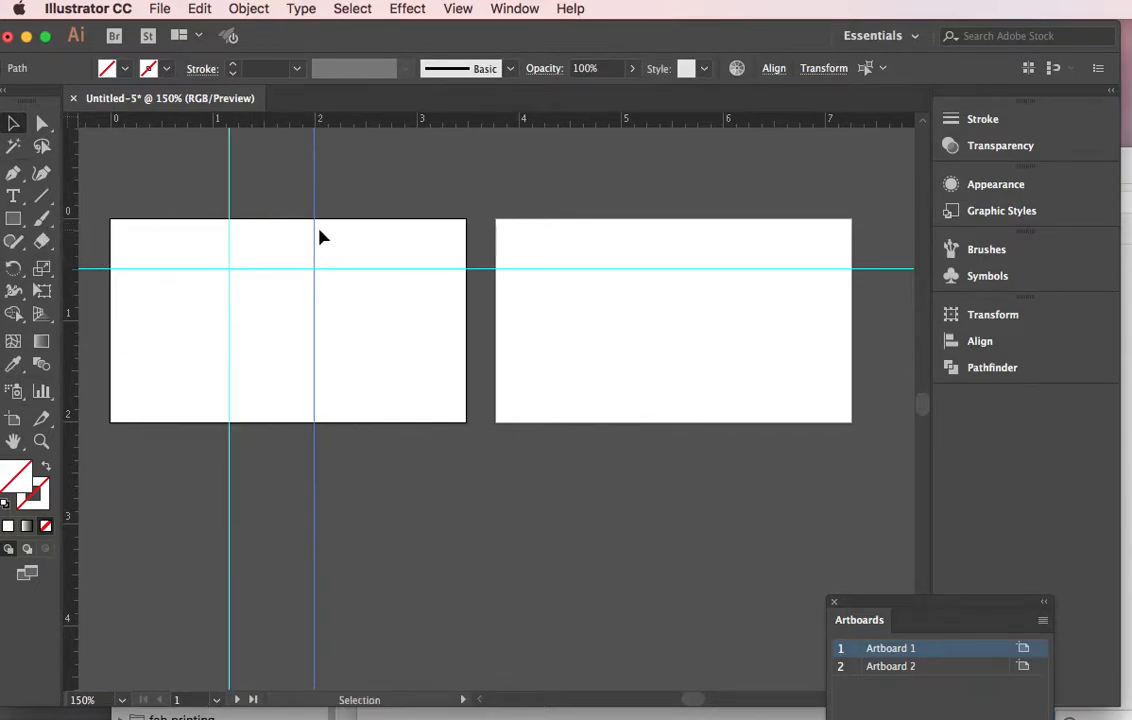
# Drag the vertical guides off the first artboard toward the side ruler.
pyautogui.click(361, 306)
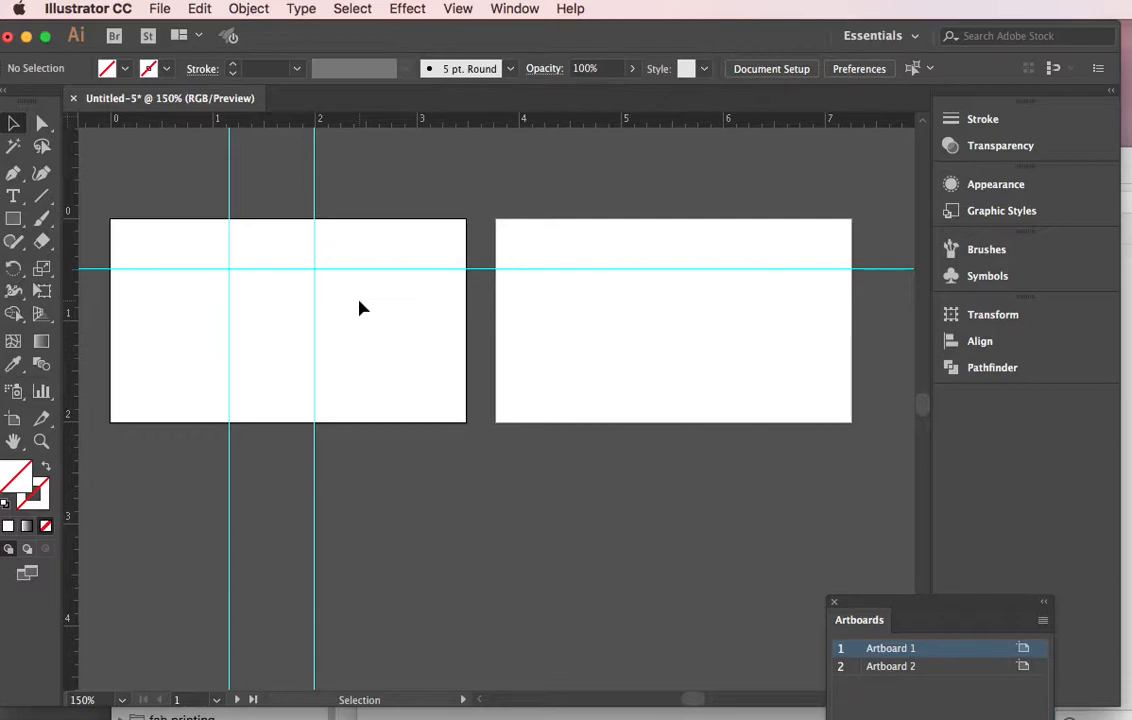
pyautogui.click(316, 258)
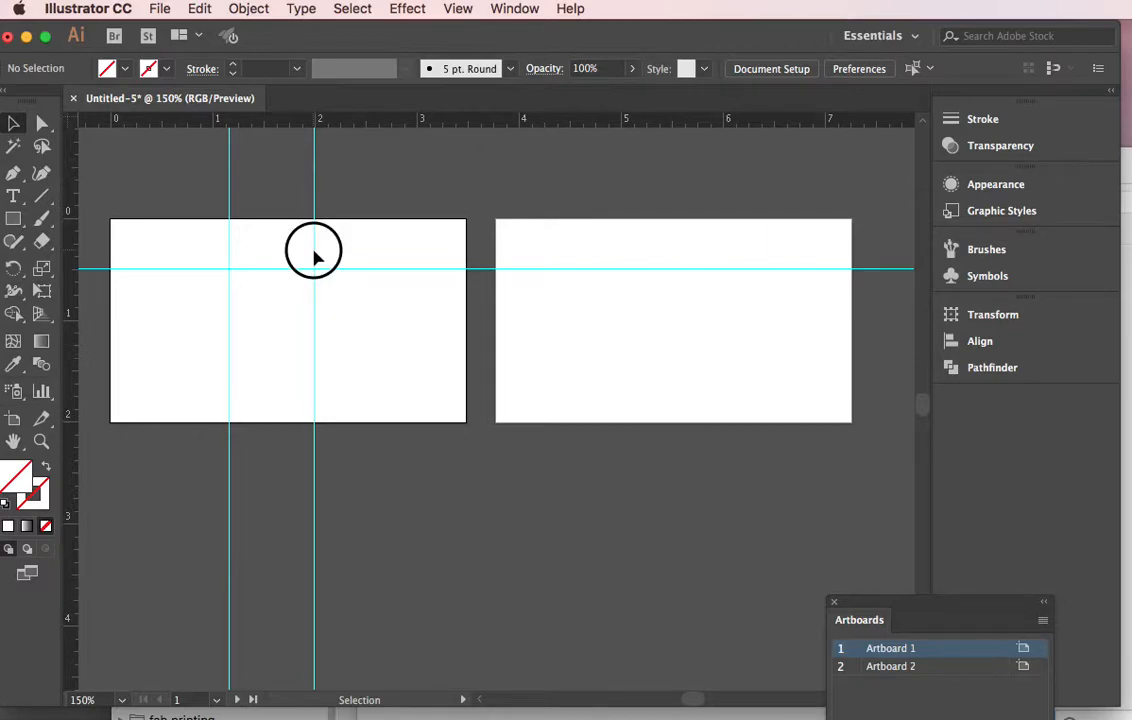
pyautogui.moveTo(316, 258); pyautogui.dragTo(73, 241)
pyautogui.moveTo(329, 213); pyautogui.dragTo(107, 188)
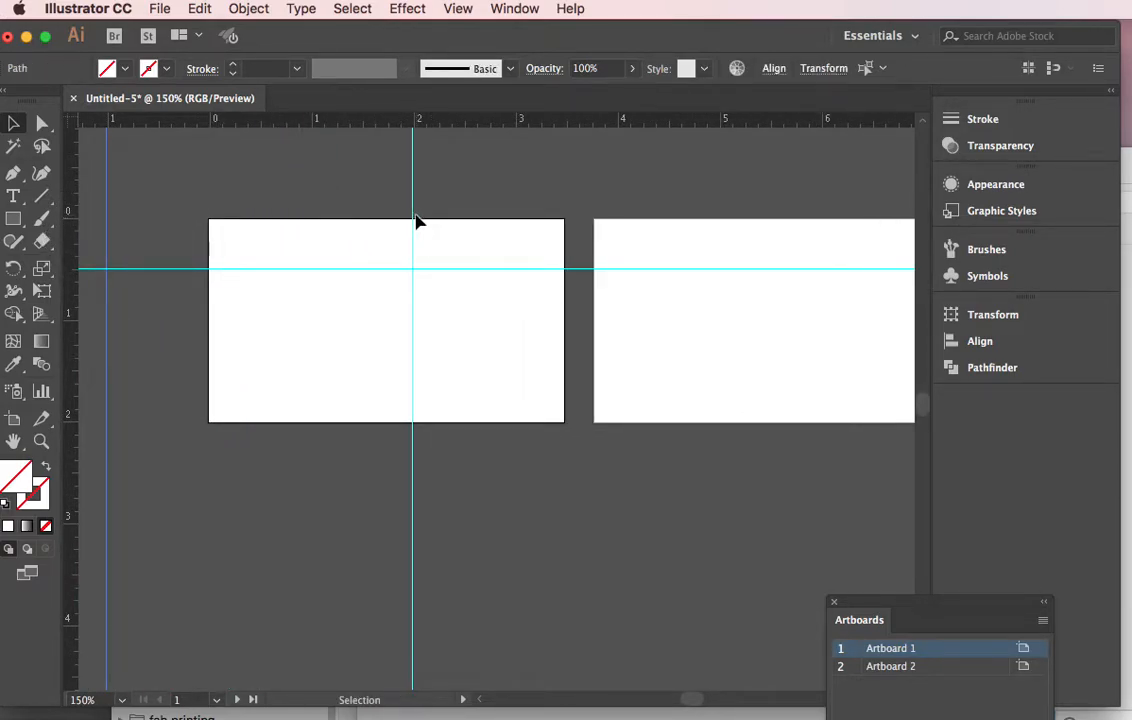
pyautogui.moveTo(410, 216); pyautogui.dragTo(165, 192)
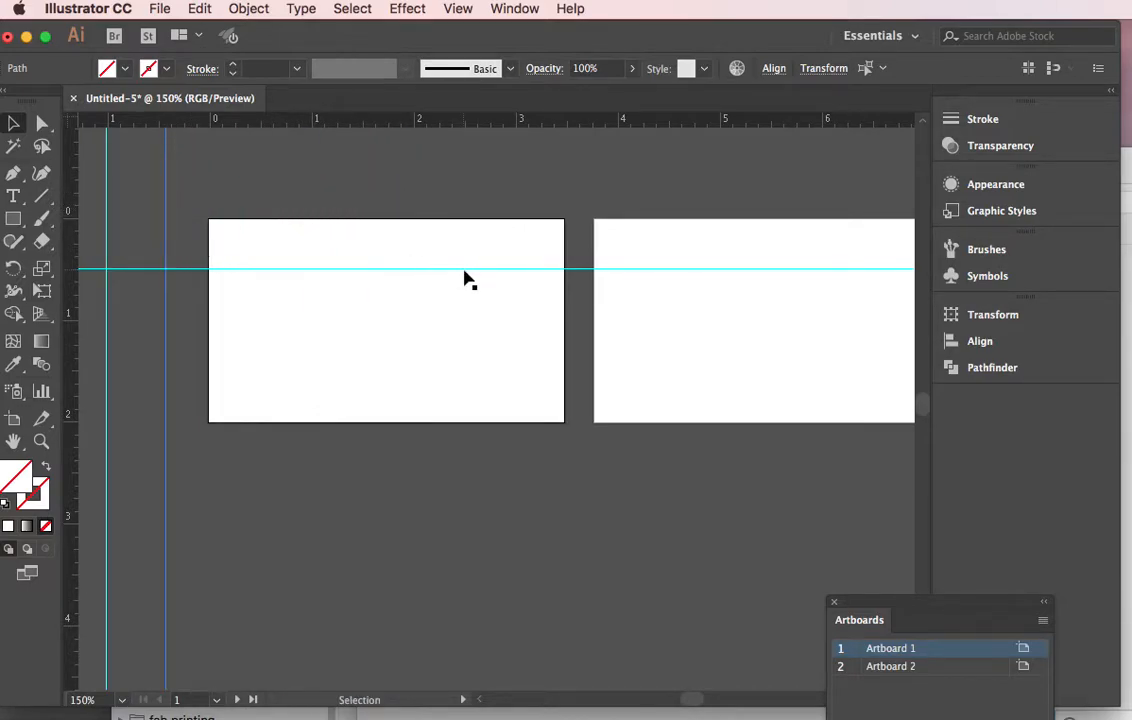
pyautogui.moveTo(477, 327); pyautogui.dragTo(417, 361)
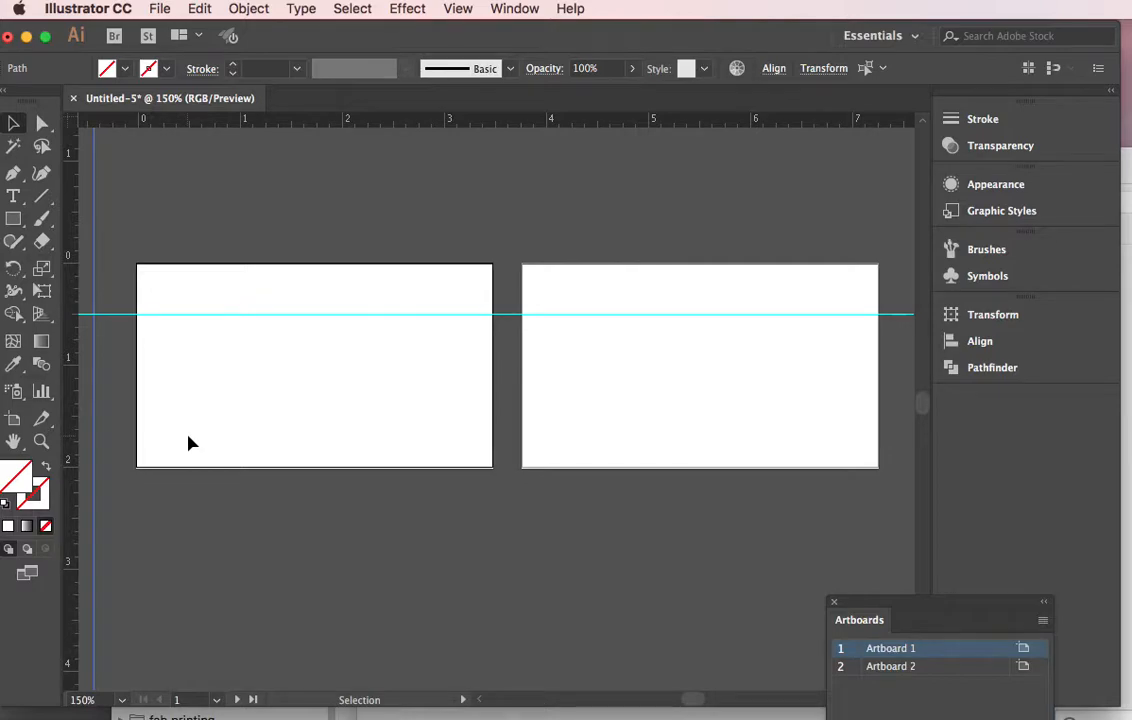
# Select the second artboard with the Artboard tool, moving the Artboards panel closer to the artboards.
pyautogui.click(14, 421)
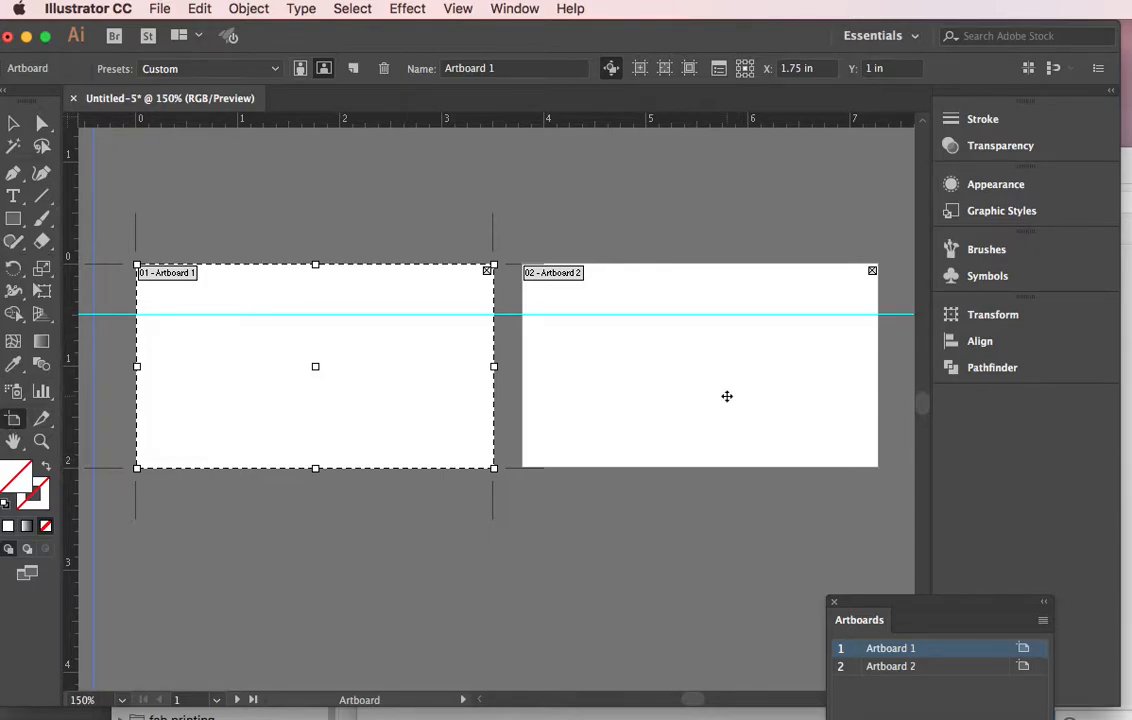
pyautogui.click(727, 396)
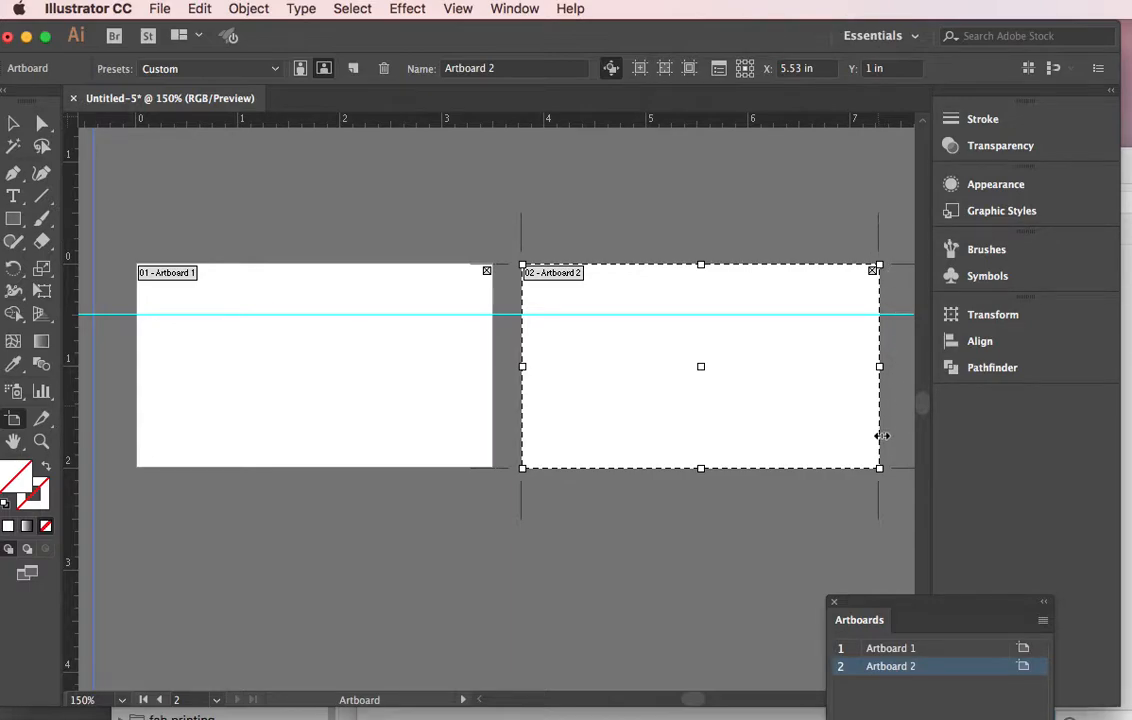
pyautogui.moveTo(891, 606); pyautogui.dragTo(708, 502)
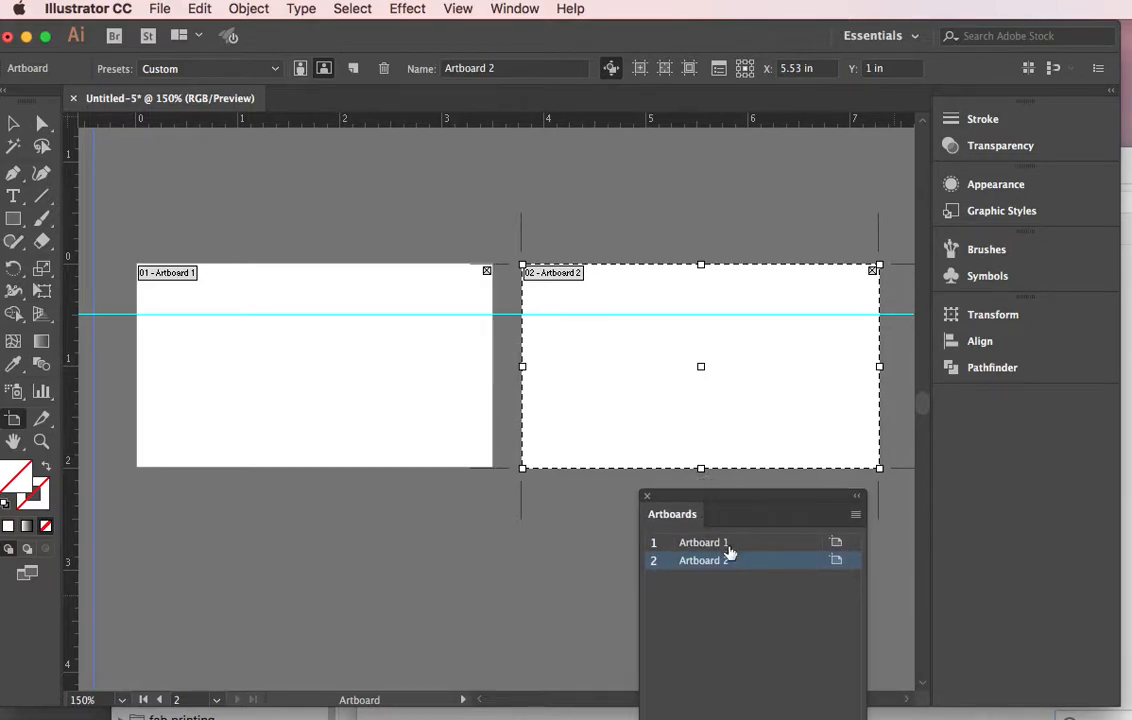
pyautogui.click(713, 541)
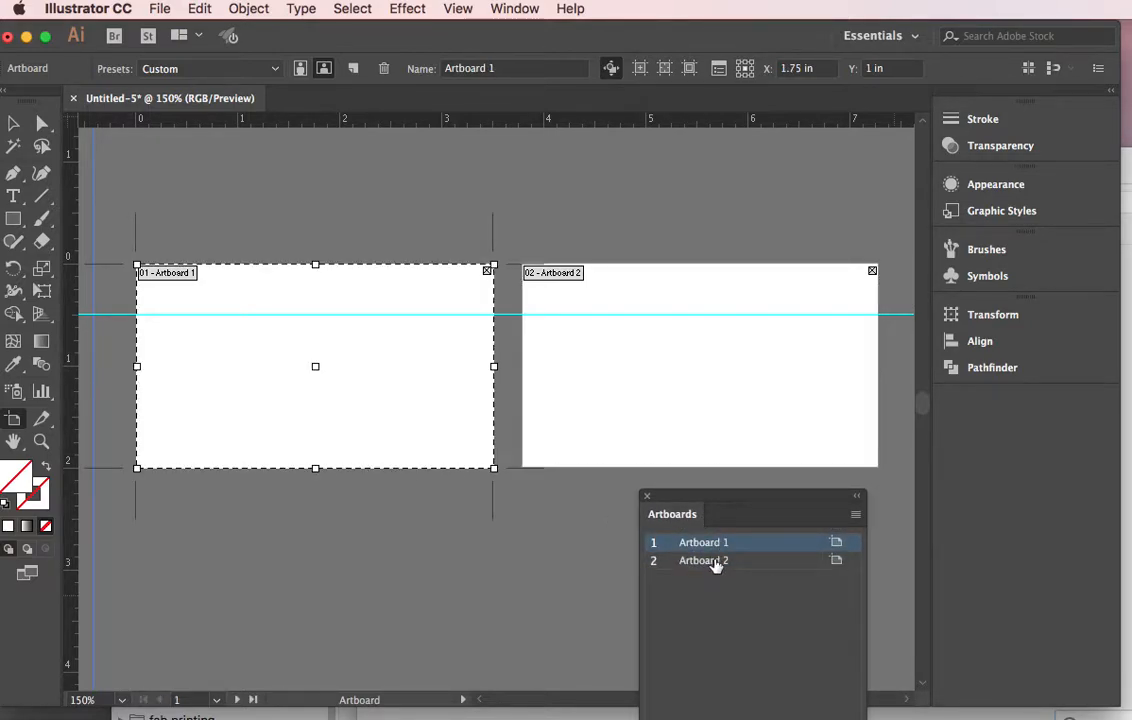
pyautogui.click(713, 562)
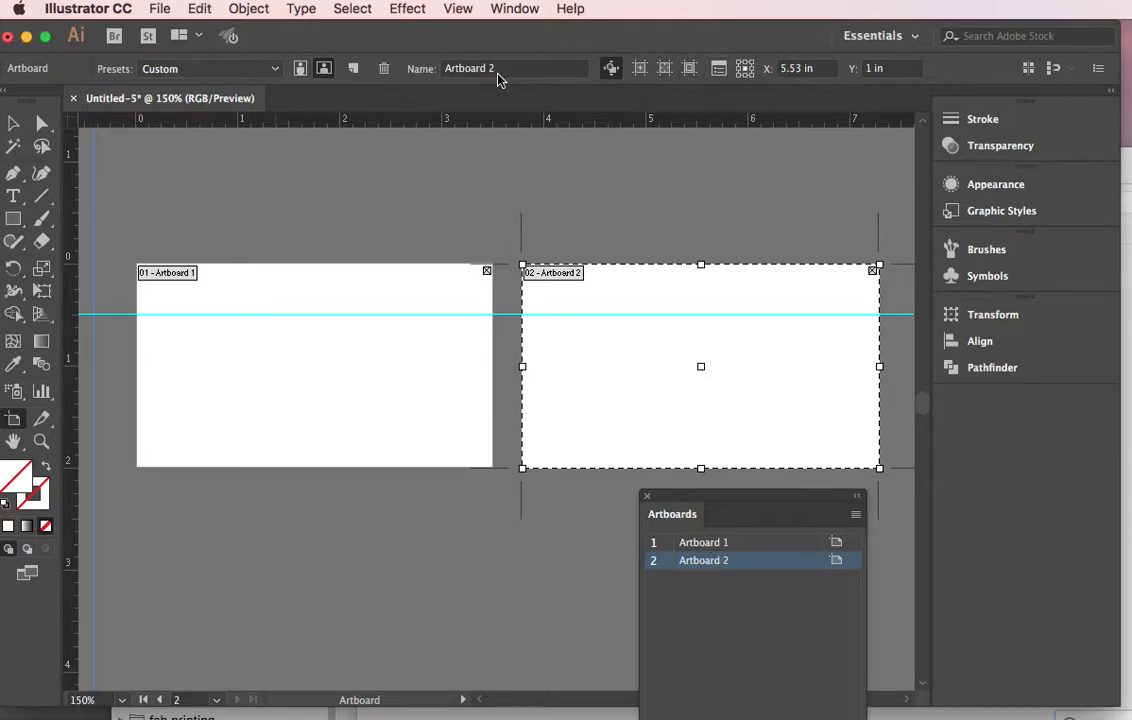
# Toggle the second artboard between portrait and landscape and browse the artboard presets.
pyautogui.click(299, 70)
pyautogui.click(323, 70)
pyautogui.click(277, 70)
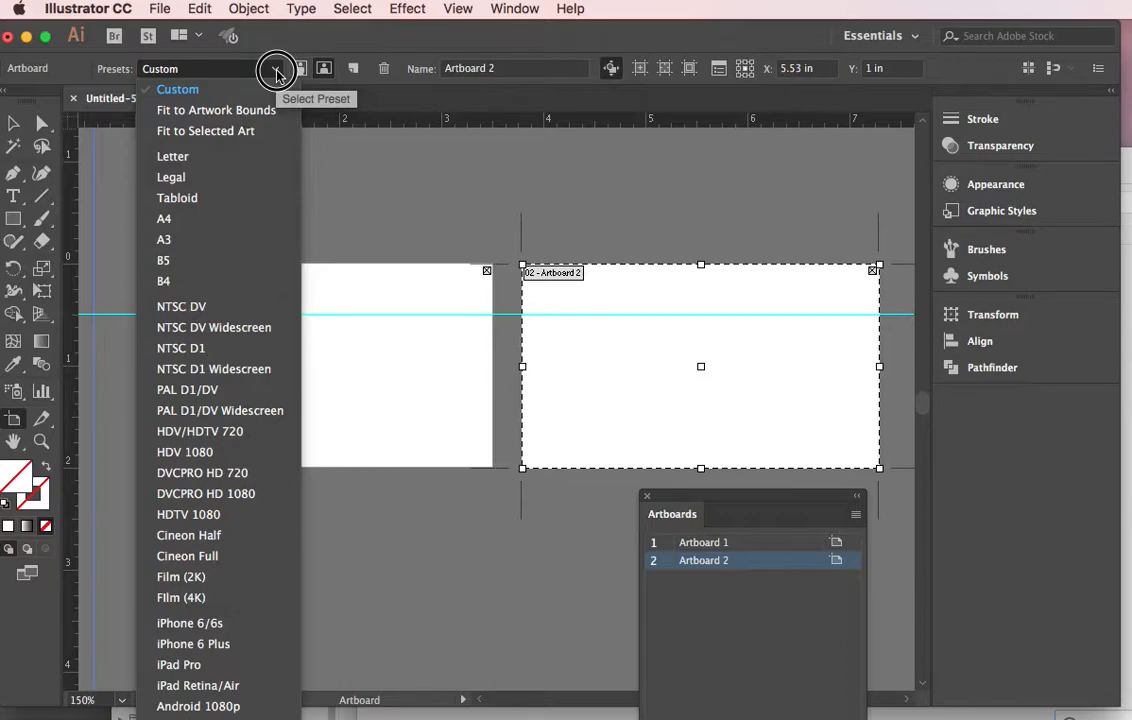
pyautogui.click(277, 70)
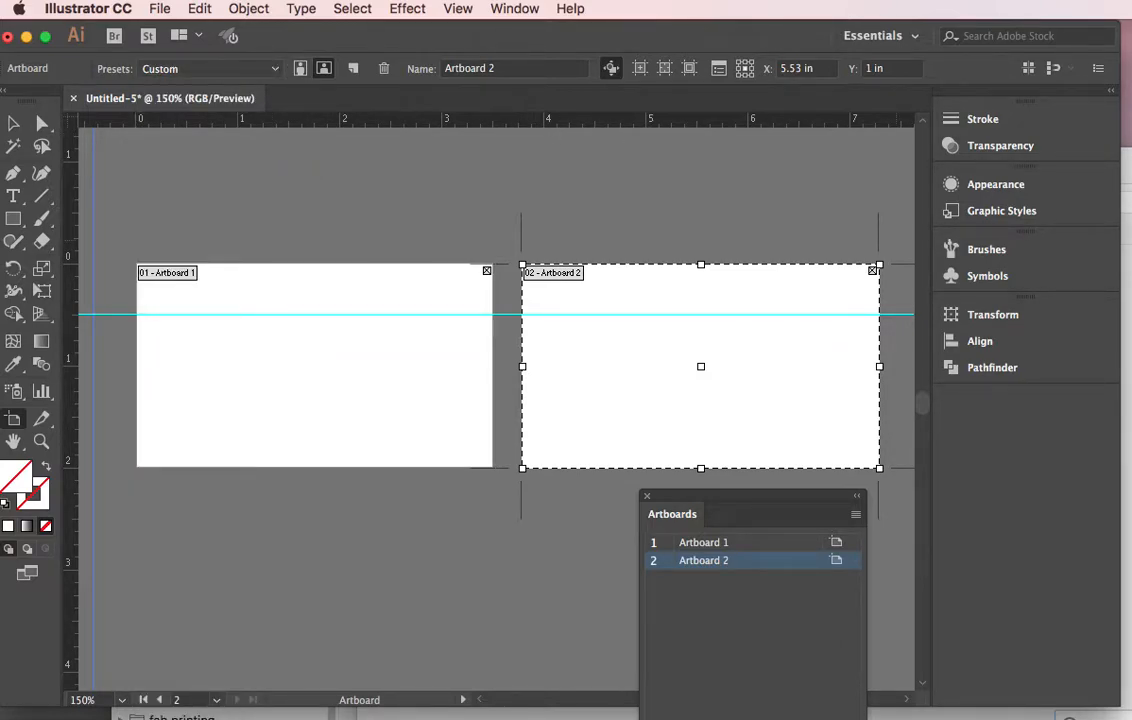
# Open the first artboard's options to review its width and height, then cancel the dialog.
pyautogui.click(836, 544)
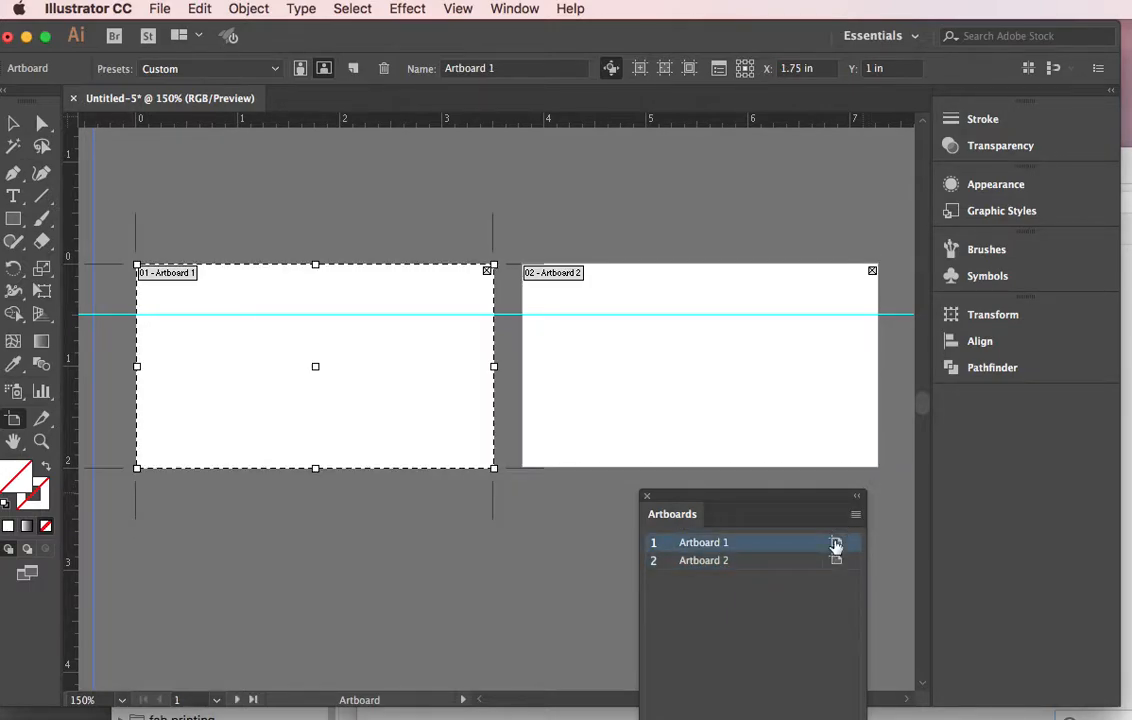
pyautogui.click(836, 544)
pyautogui.moveTo(905, 567); pyautogui.dragTo(803, 140)
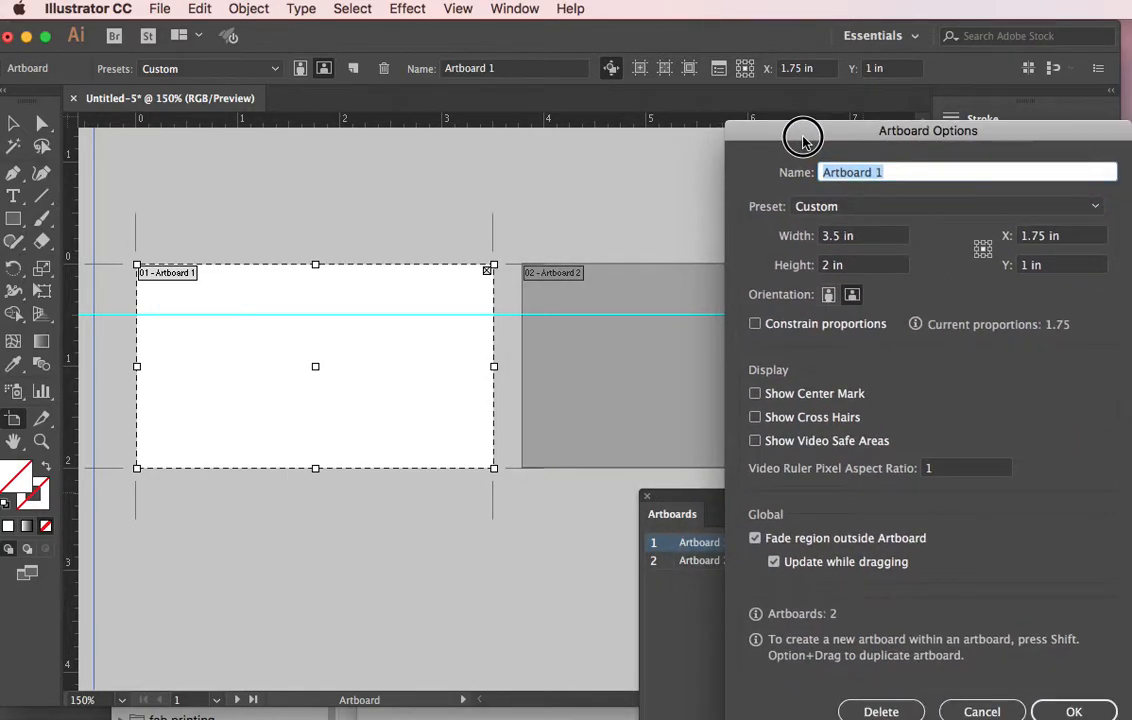
pyautogui.click(836, 236)
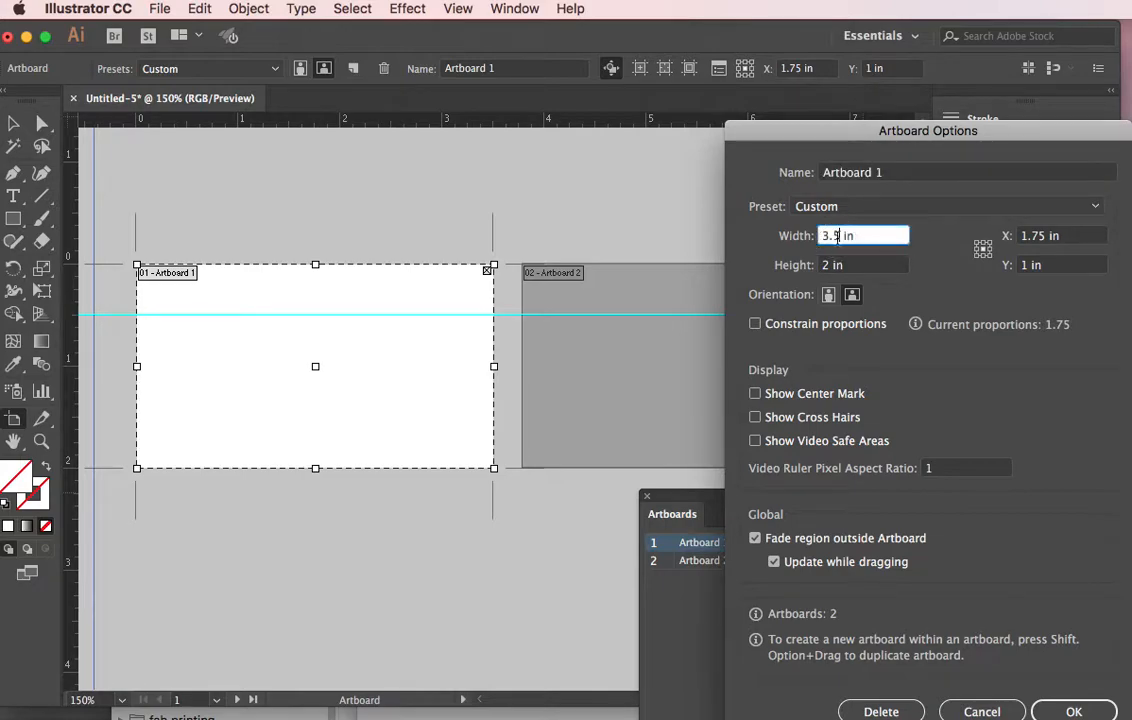
pyautogui.click(849, 265)
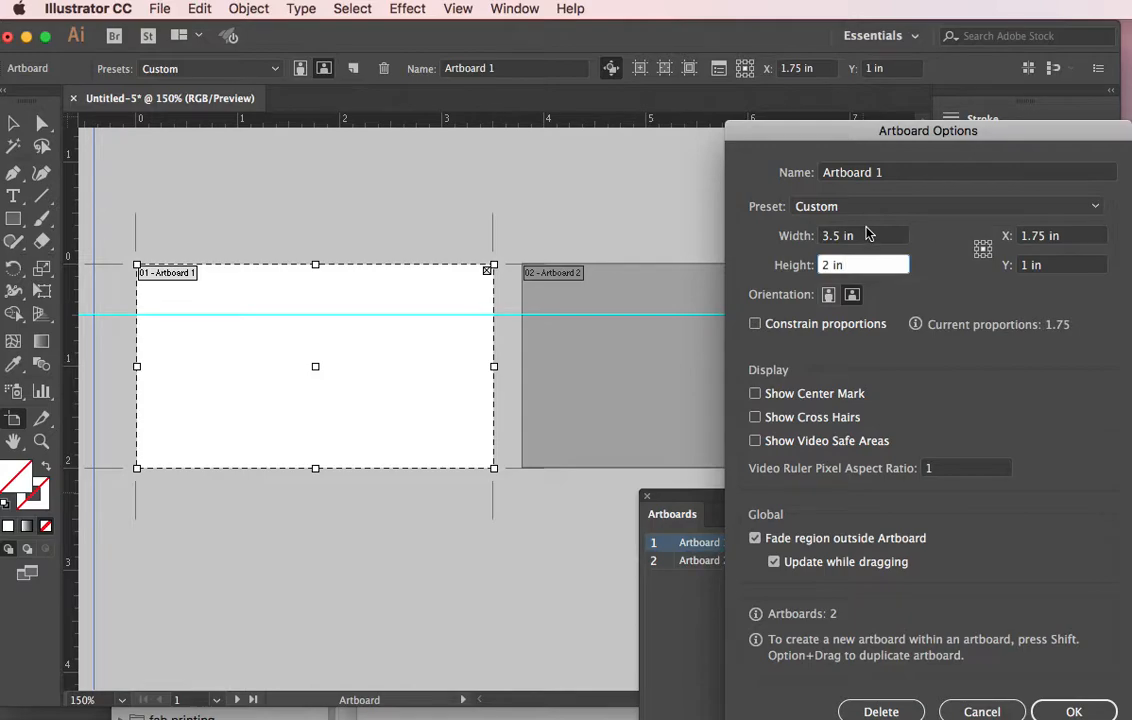
pyautogui.click(997, 710)
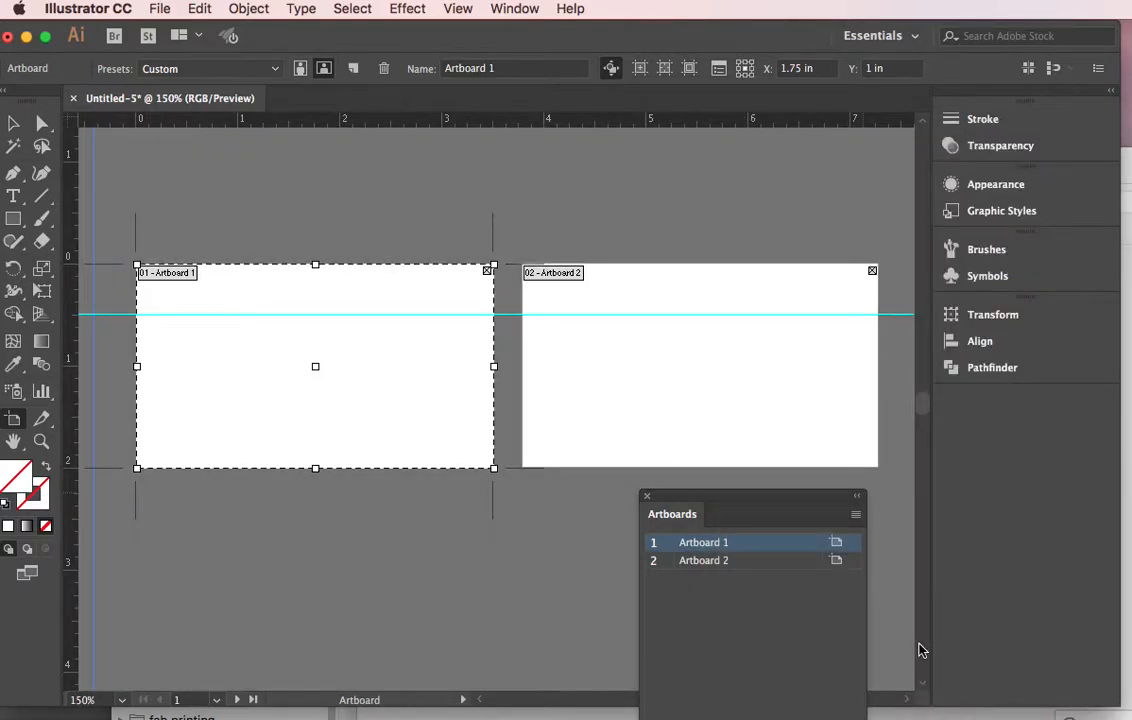
# Draw a rectangle about 2.2 x 1 in on the first artboard and fill it with a blue swatch.
pyautogui.moveTo(780, 501); pyautogui.dragTo(812, 521)
pyautogui.press('v')
pyautogui.press('m')
pyautogui.moveTo(183, 299)
pyautogui.mouseDown()
pyautogui.moveTo(288, 334)
pyautogui.moveTo(410, 404)
pyautogui.mouseUp()
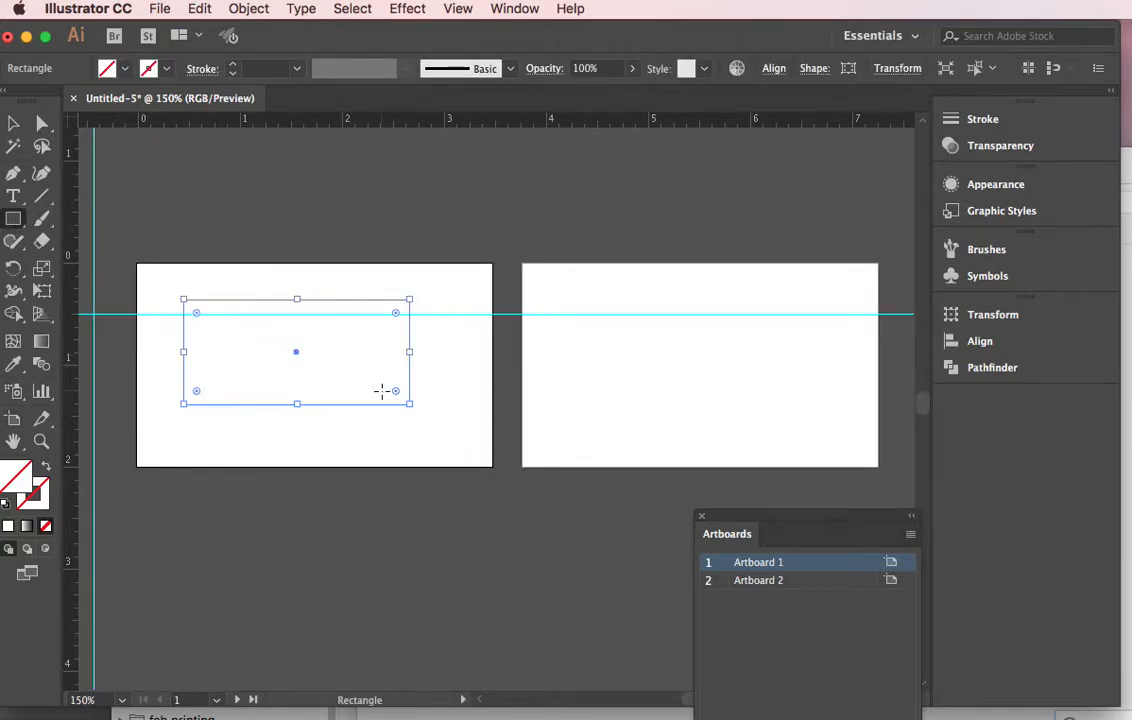
pyautogui.click(124, 68)
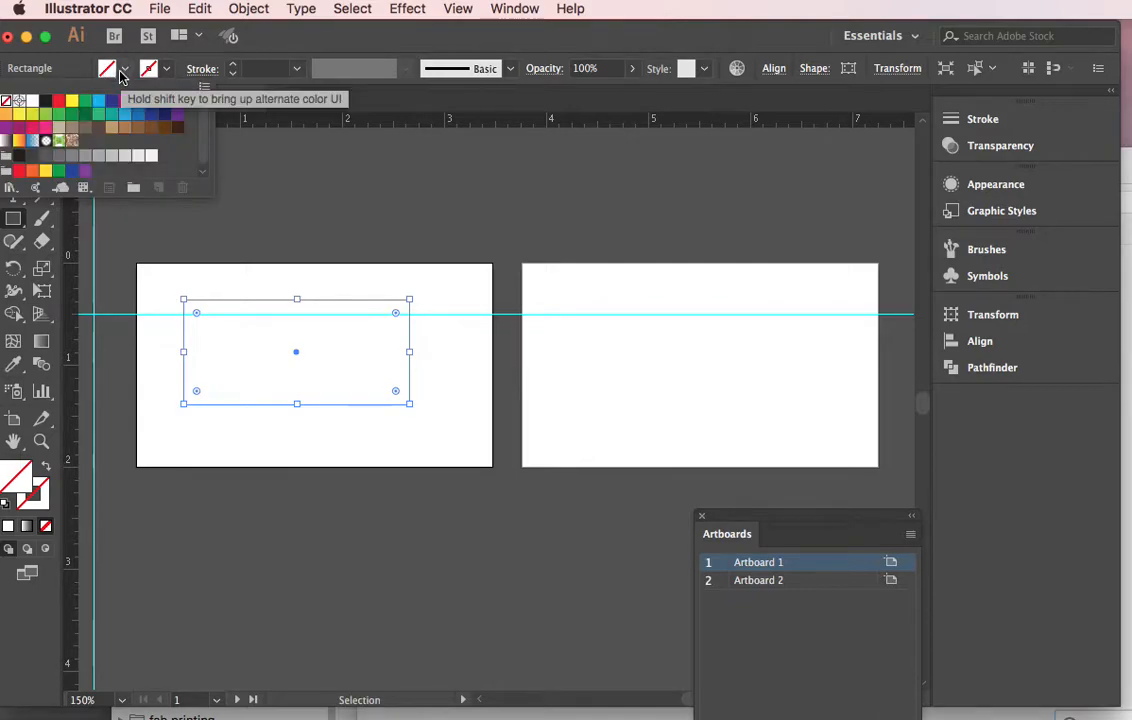
pyautogui.click(99, 103)
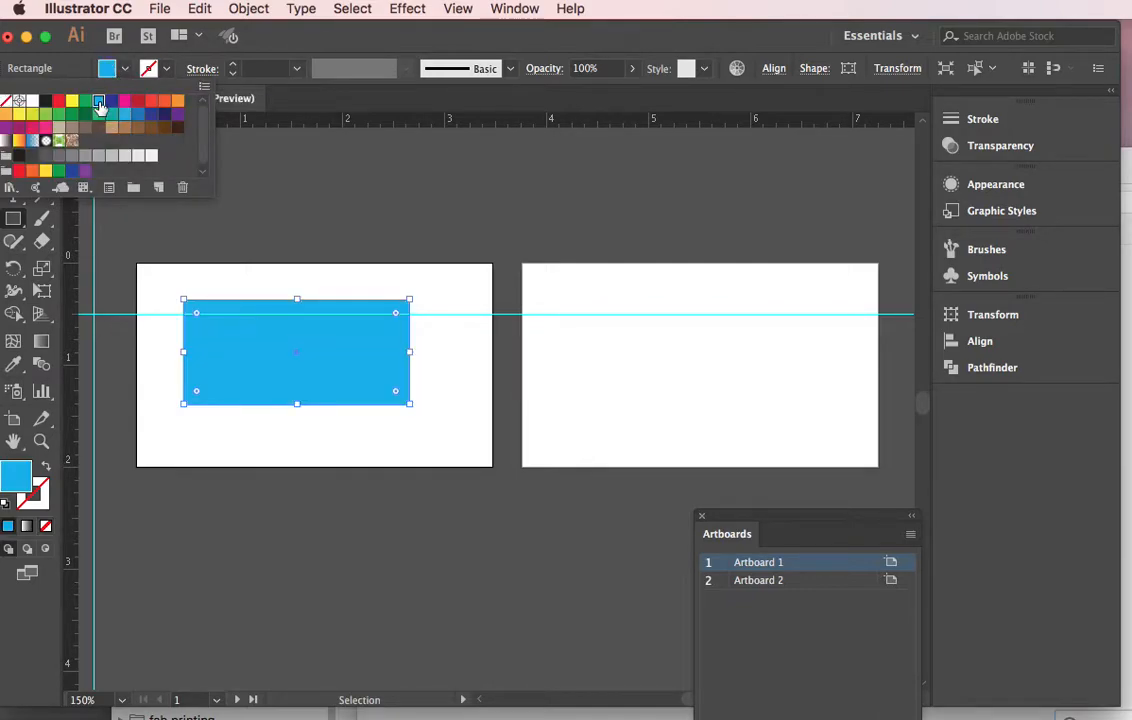
# Rotate the blue rectangle at an angle so it extends past the first artboard's edges.
pyautogui.click(37, 258)
pyautogui.click(13, 196)
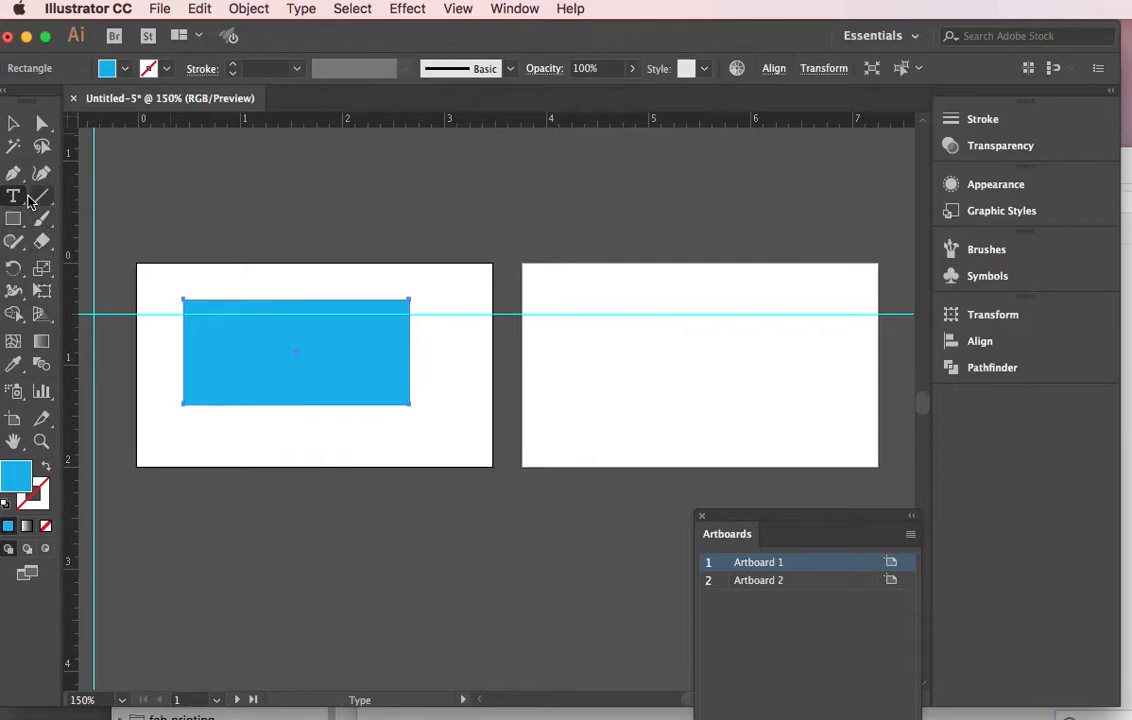
pyautogui.press('v')
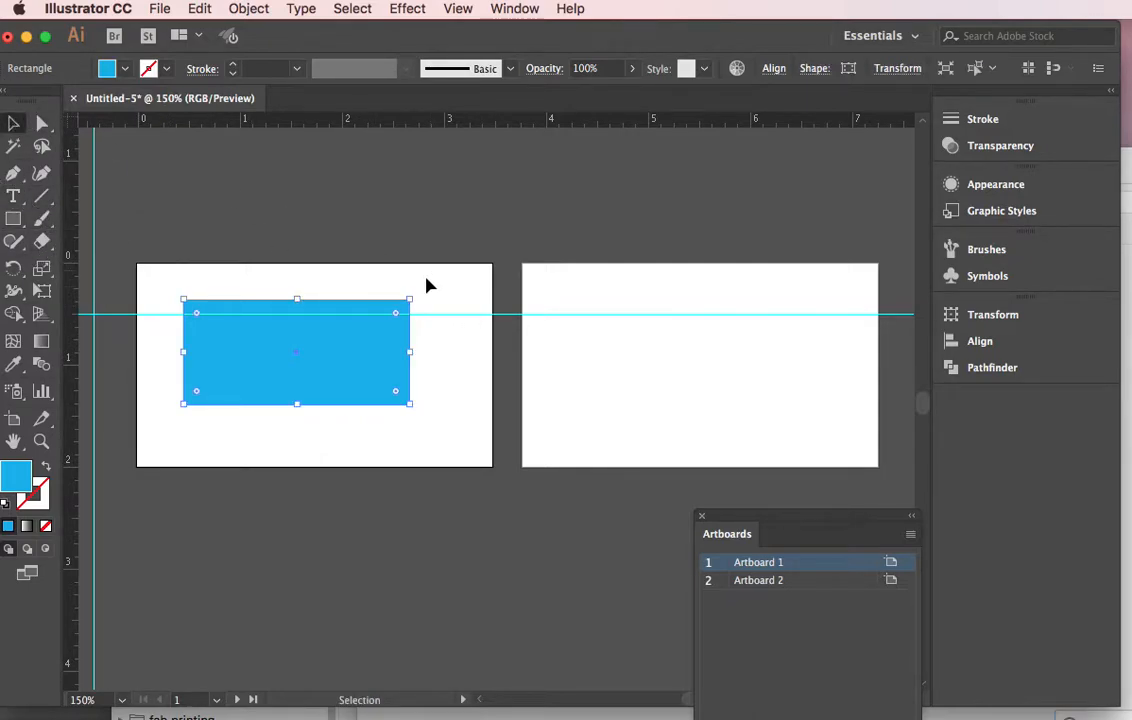
pyautogui.moveTo(413, 289); pyautogui.dragTo(417, 187)
pyautogui.moveTo(366, 290); pyautogui.dragTo(331, 303)
# Add the text "my contact info" on the second artboard.
pyautogui.click(13, 196)
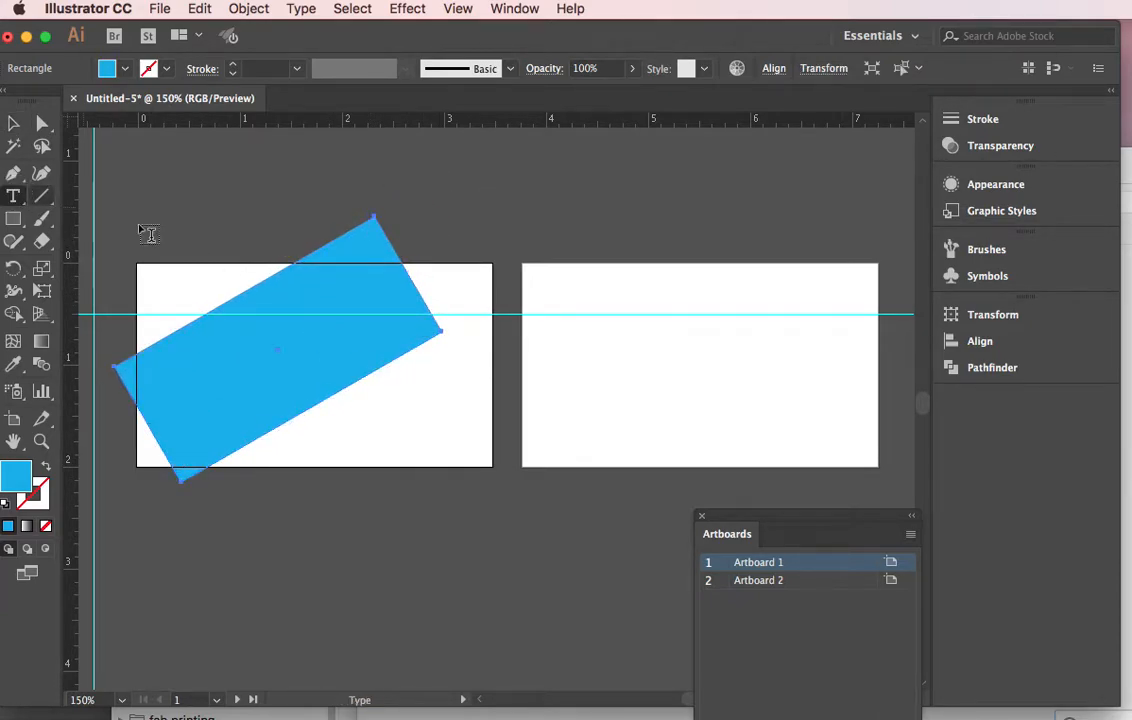
pyautogui.click(598, 358)
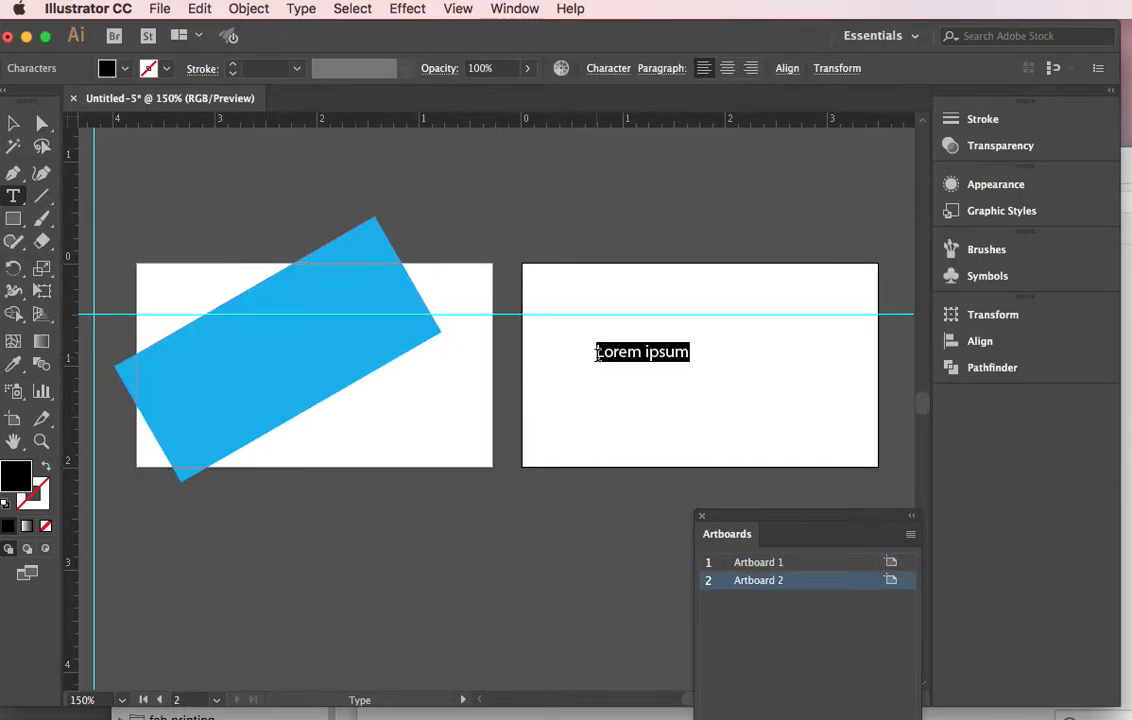
pyautogui.write('my contact info')
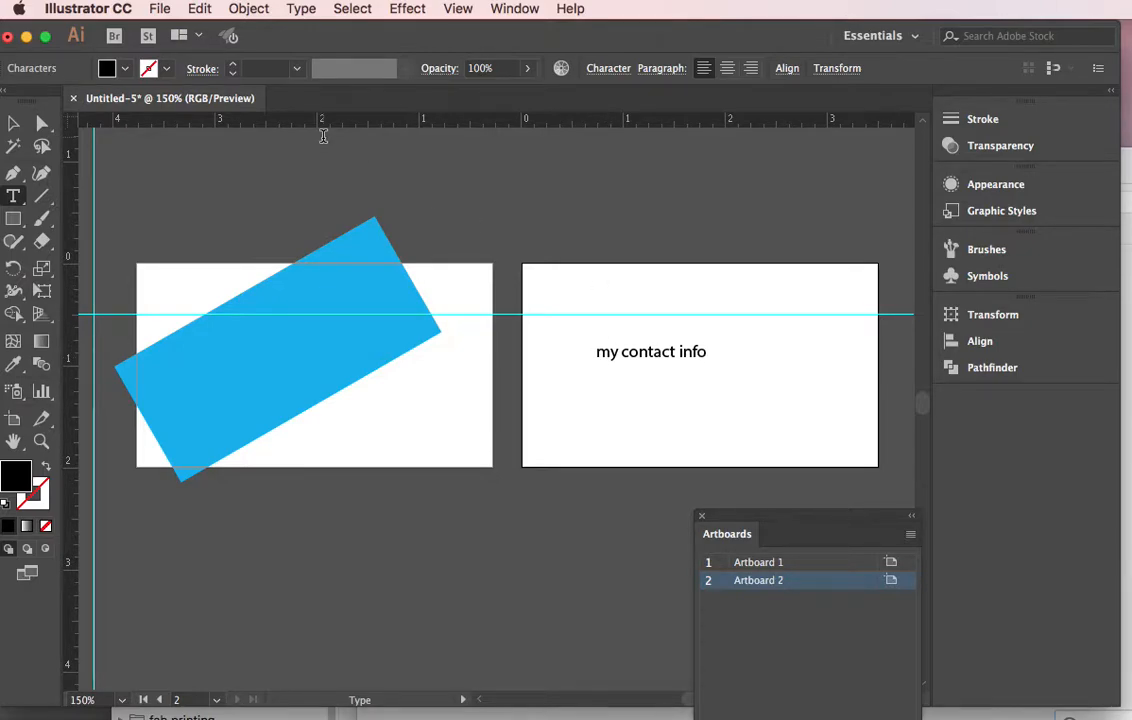
# Open Save As and choose the Adobe PDF (pdf) format.
pyautogui.click(156, 8)
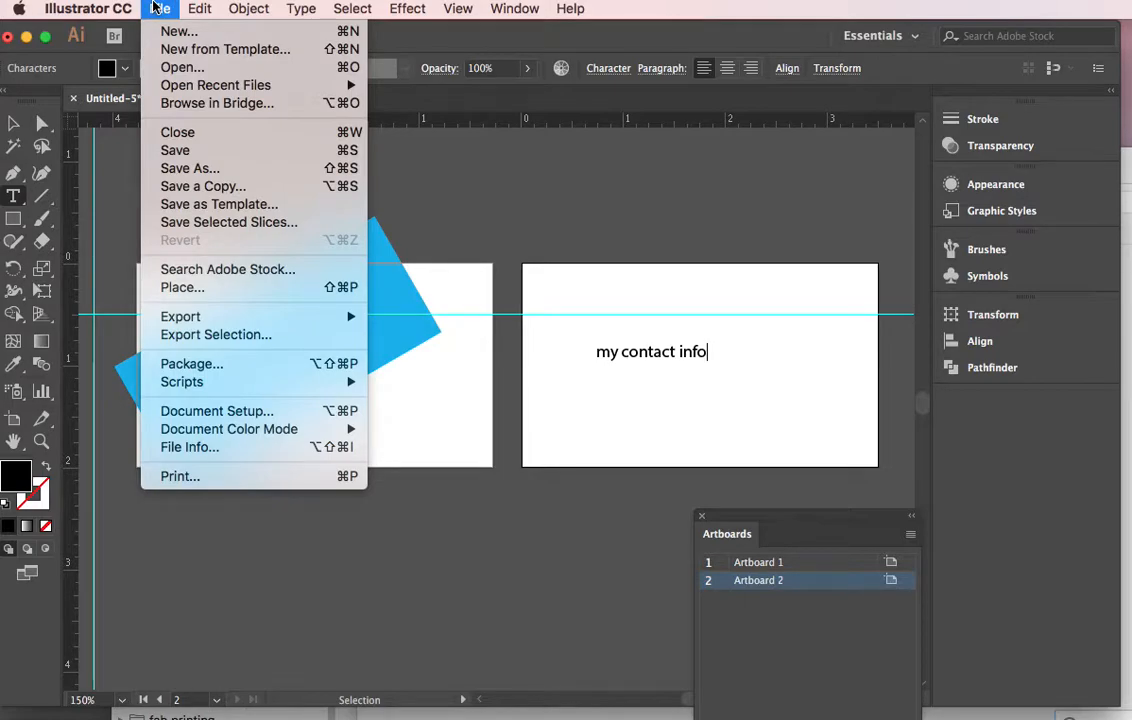
pyautogui.click(190, 169)
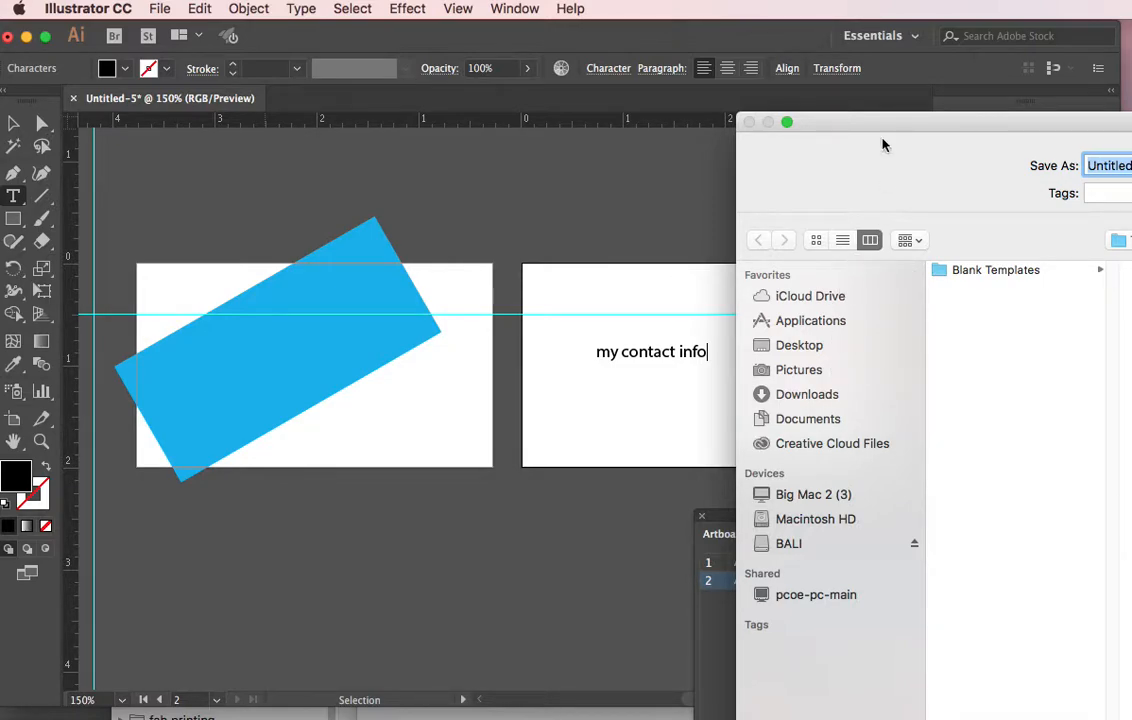
pyautogui.moveTo(841, 116); pyautogui.dragTo(578, 22)
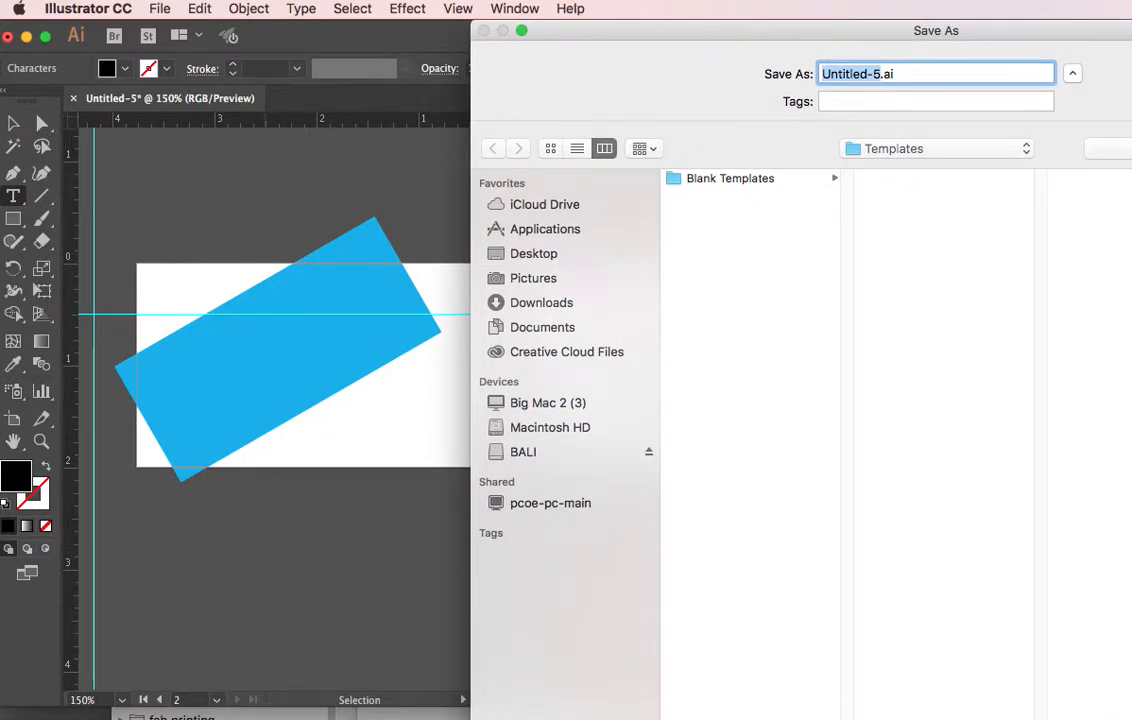
pyautogui.moveTo(1131, 719); pyautogui.dragTo(1099, 561)
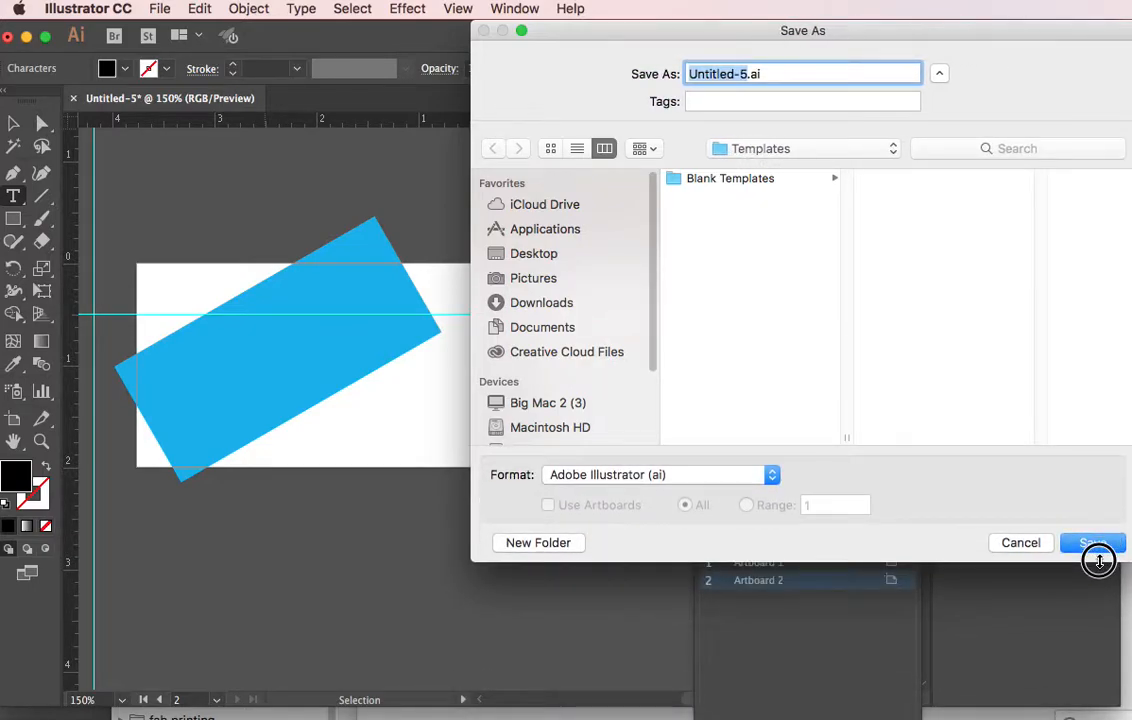
pyautogui.click(620, 477)
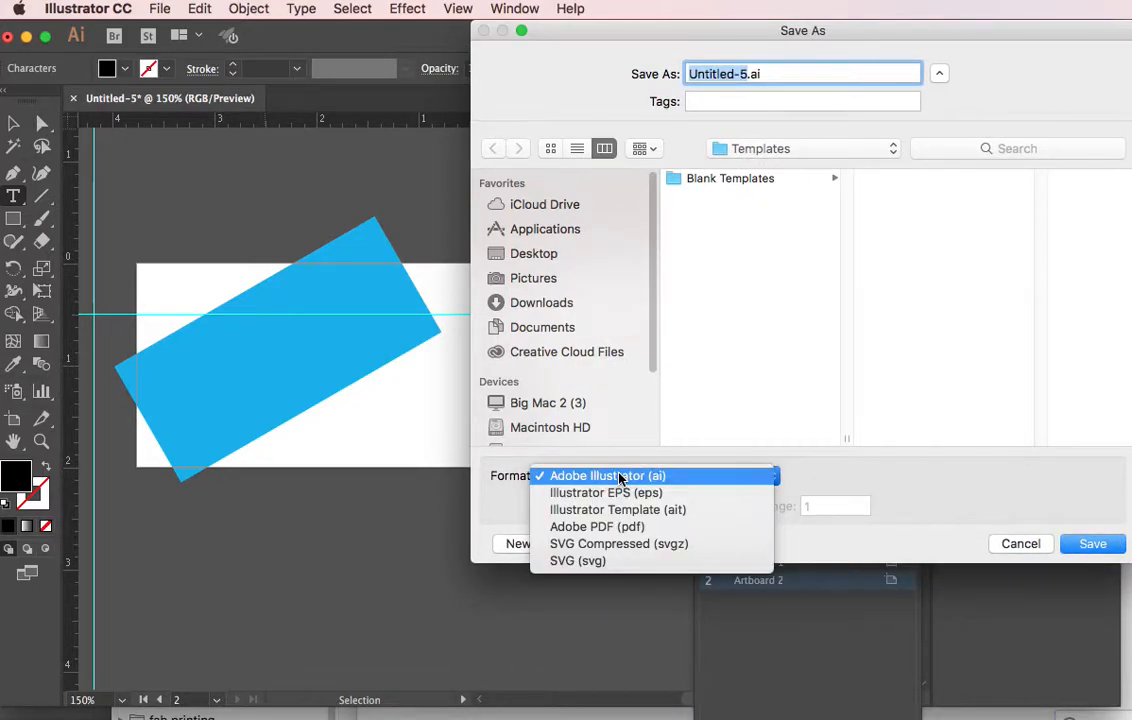
pyautogui.click(607, 527)
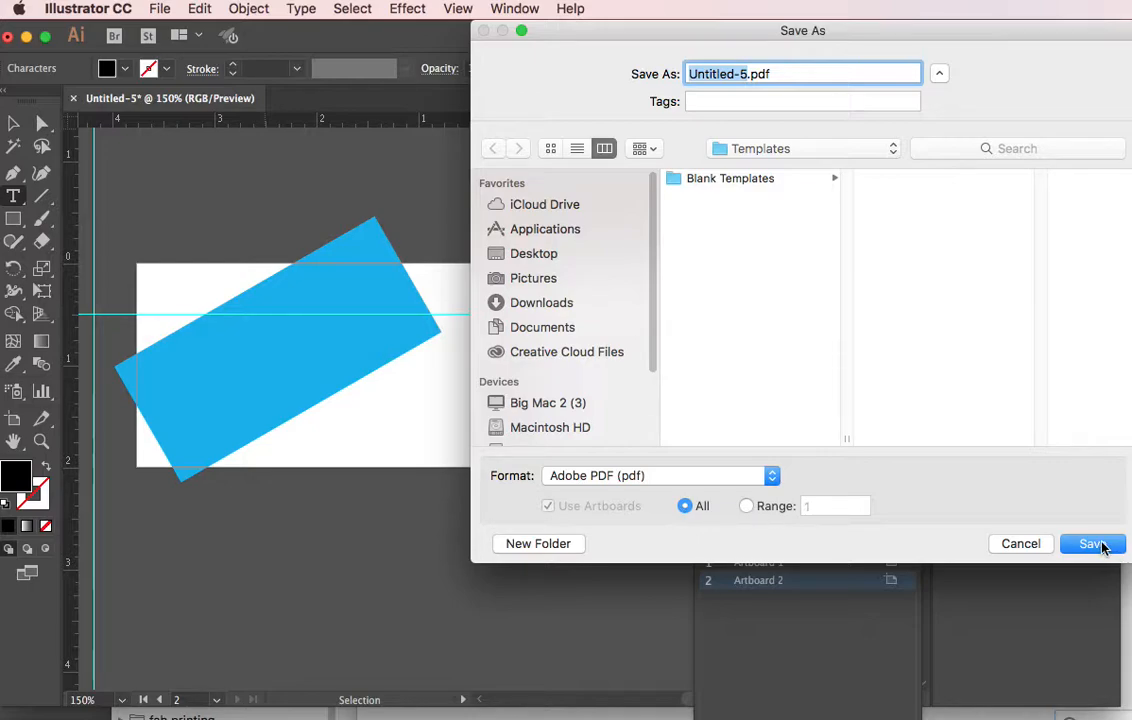
# Name the file Logo Artboards and choose the Desktop as the save location.
pyautogui.write('Lgo')
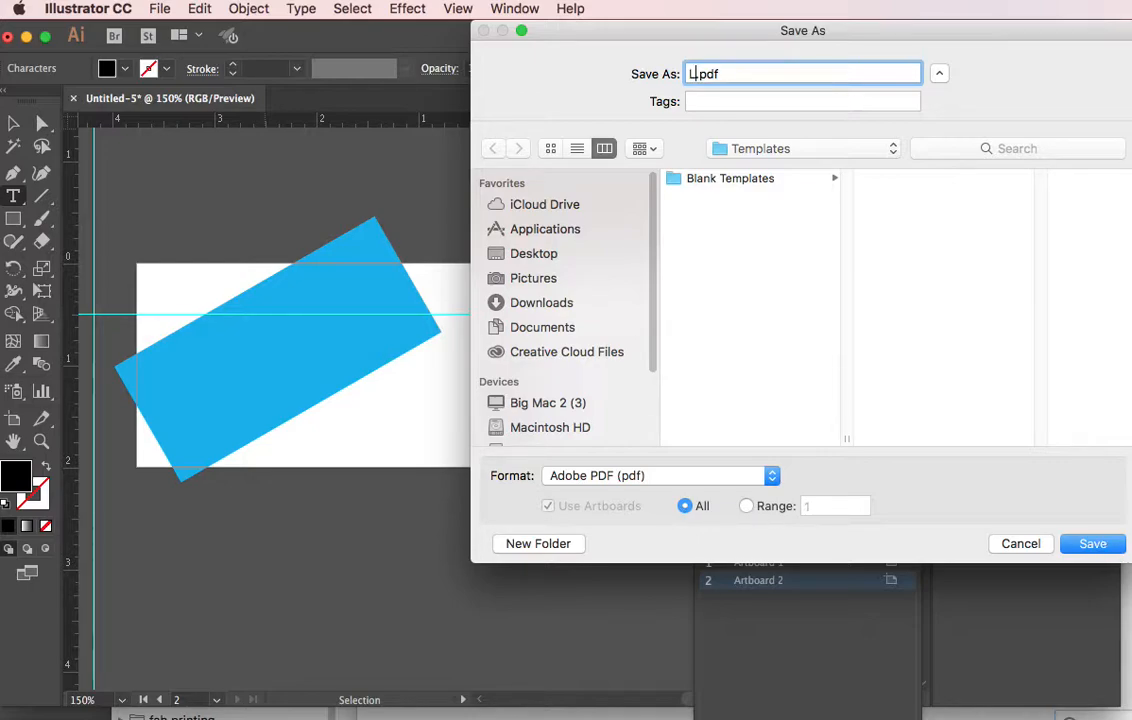
pyautogui.press('BackSpace')
pyautogui.press('BackSpace')
pyautogui.write('ogo Artboards')
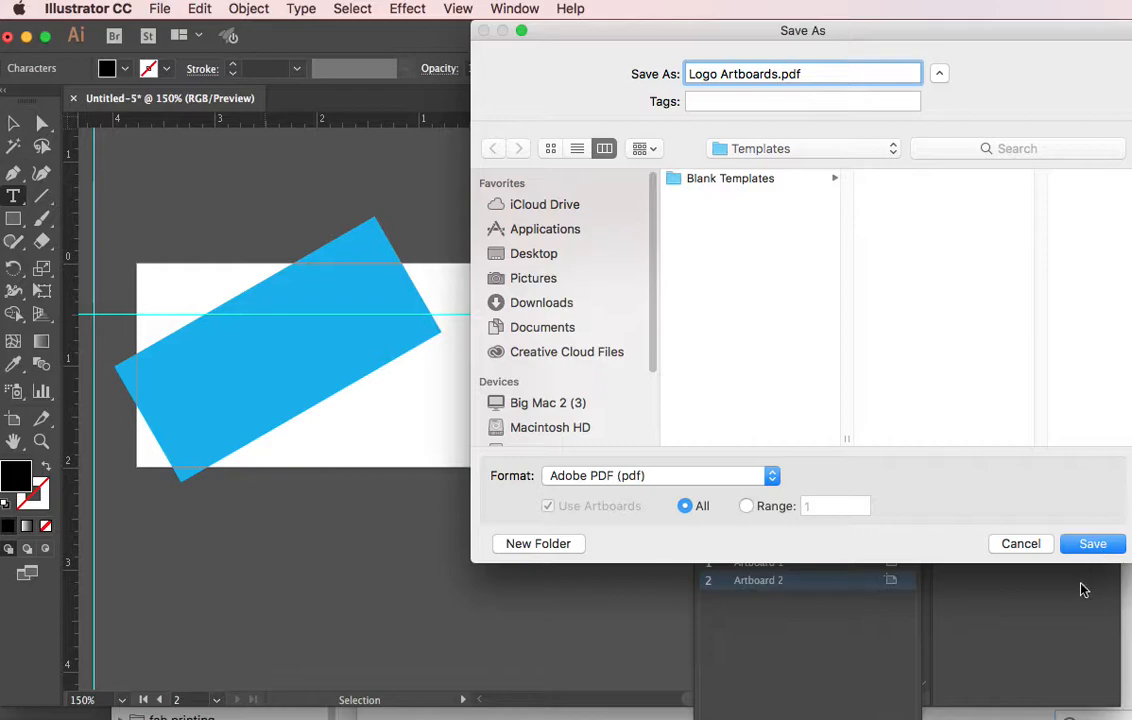
pyautogui.click(553, 258)
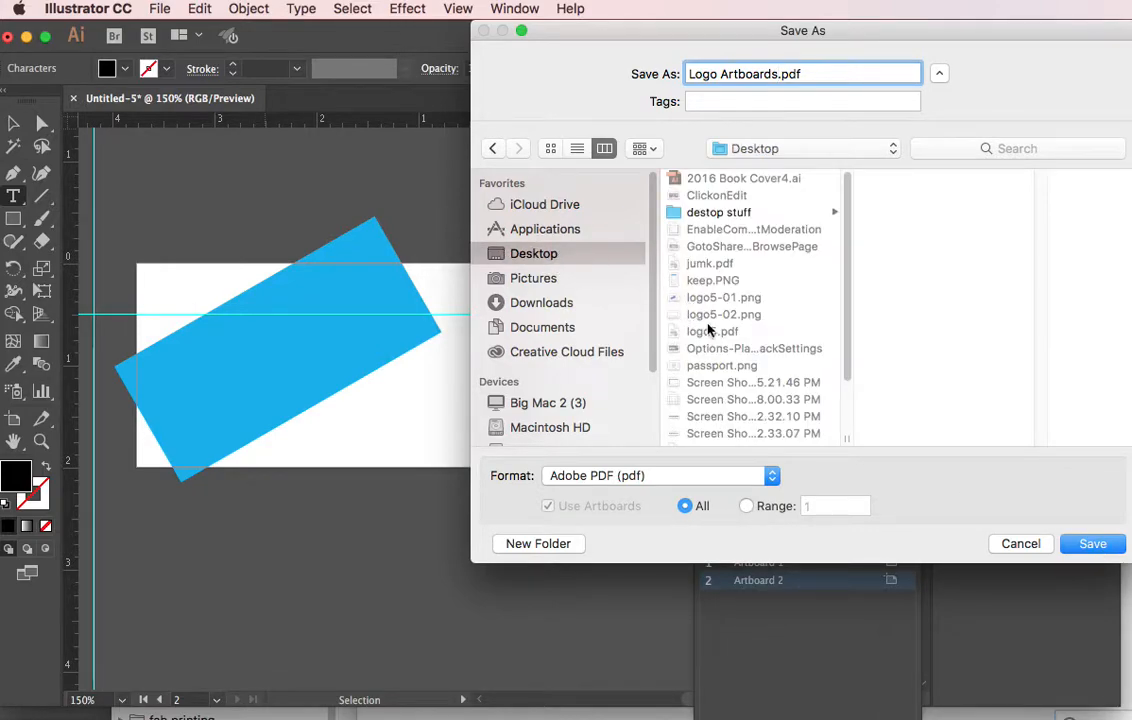
pyautogui.scroll(-3, 660, 336)
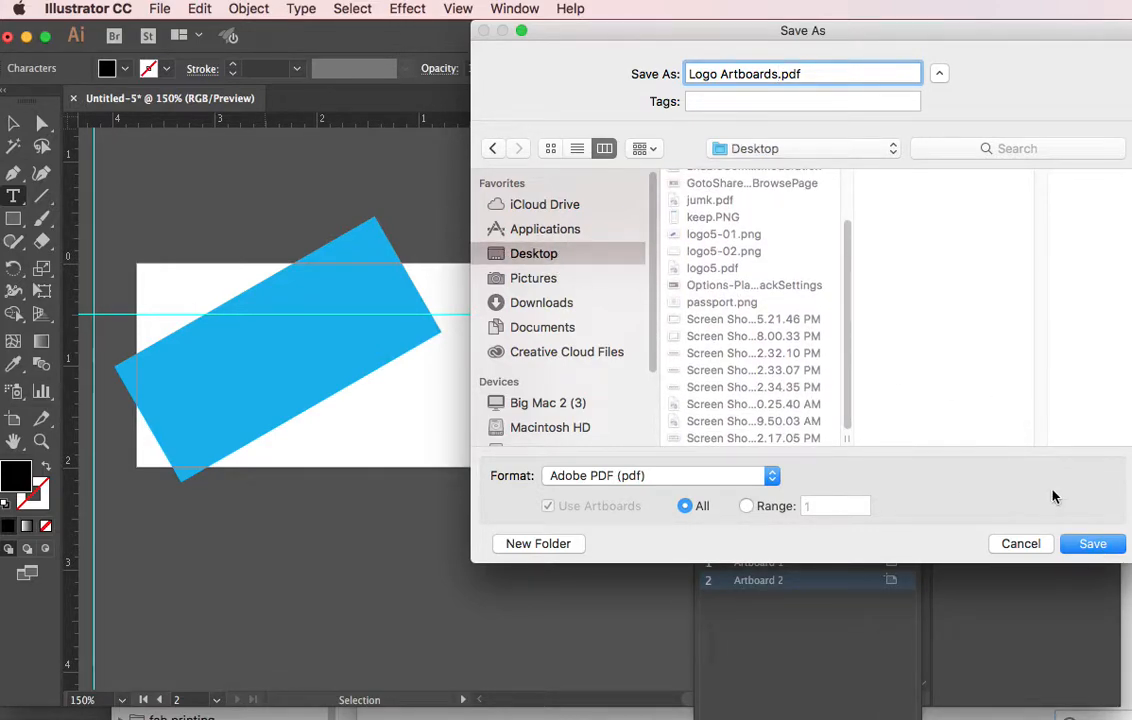
# Save the PDF using the Illustrator Default preset.
pyautogui.click(1091, 543)
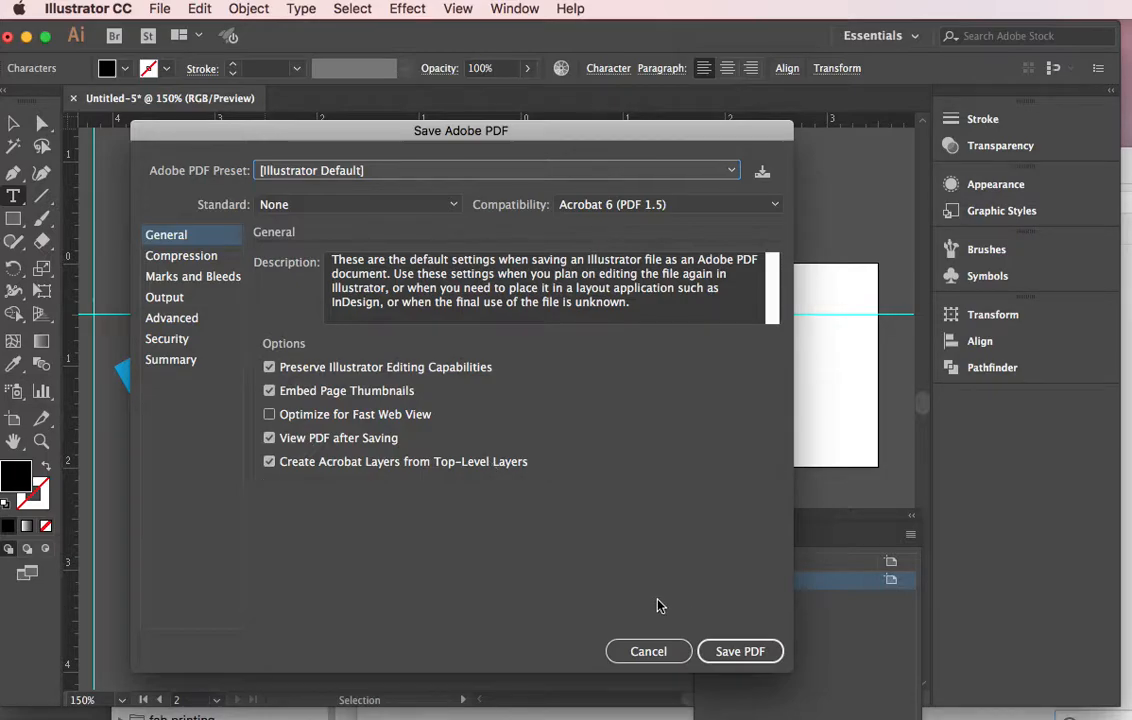
pyautogui.click(728, 654)
pyautogui.click(738, 651)
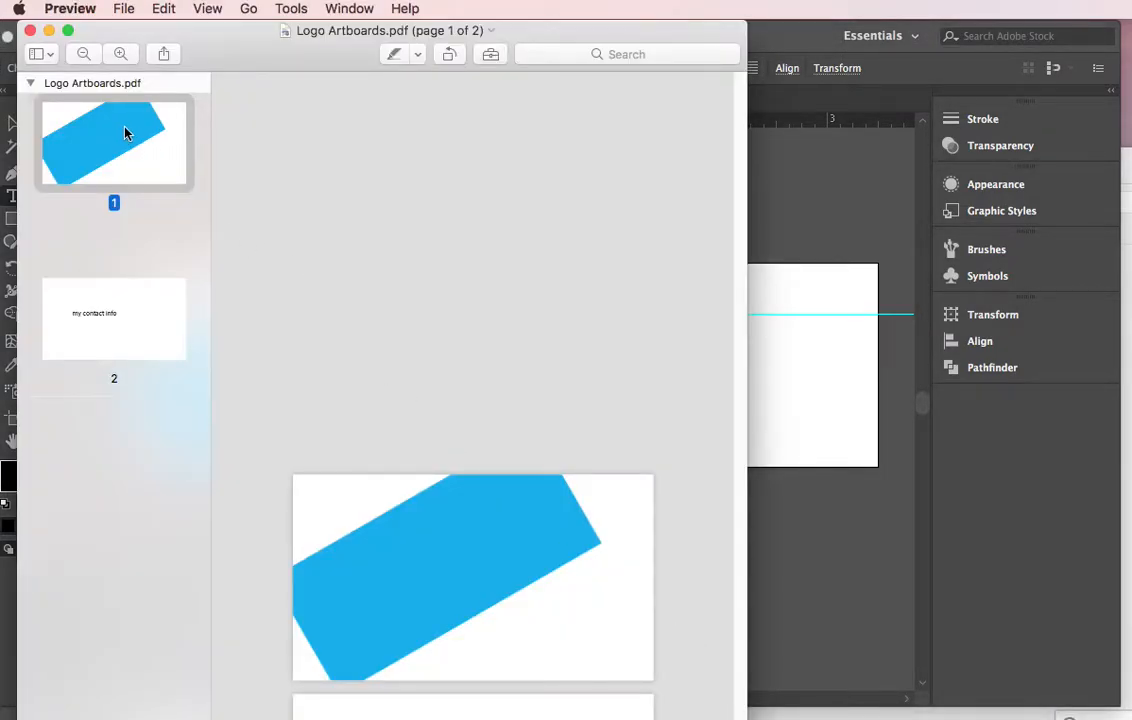
# Review both pages of Logo Artboards.pdf in Preview, then close Preview.
pyautogui.click(122, 290)
pyautogui.click(100, 118)
pyautogui.click(111, 290)
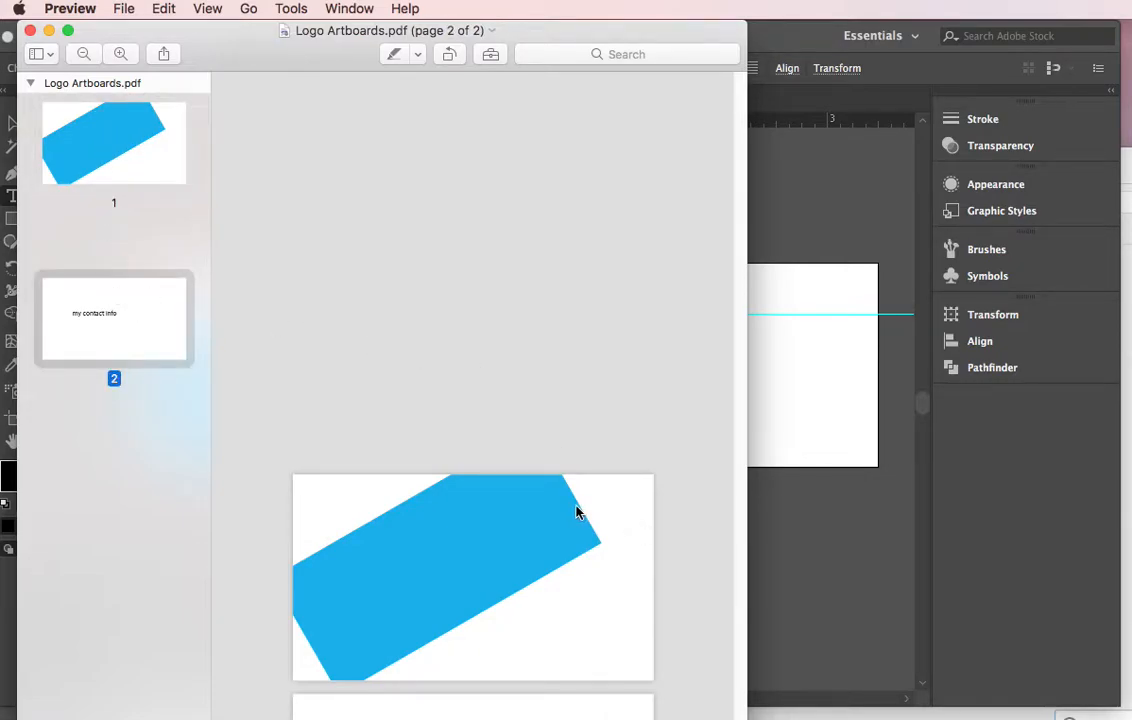
pyautogui.click(30, 30)
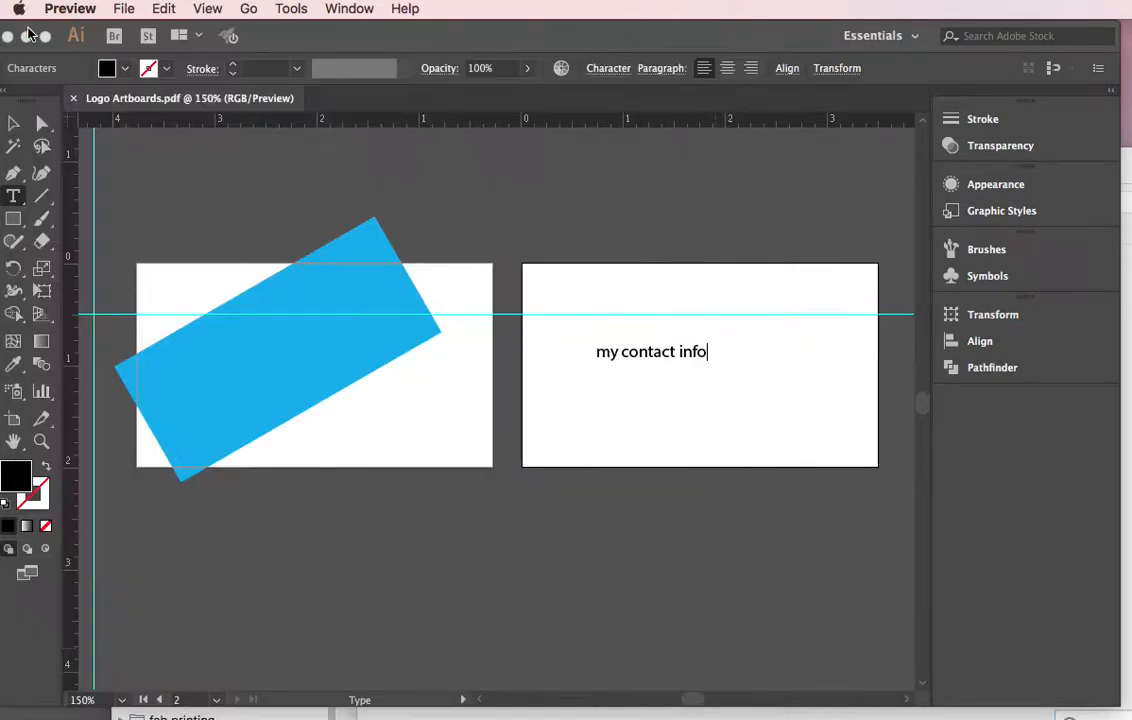